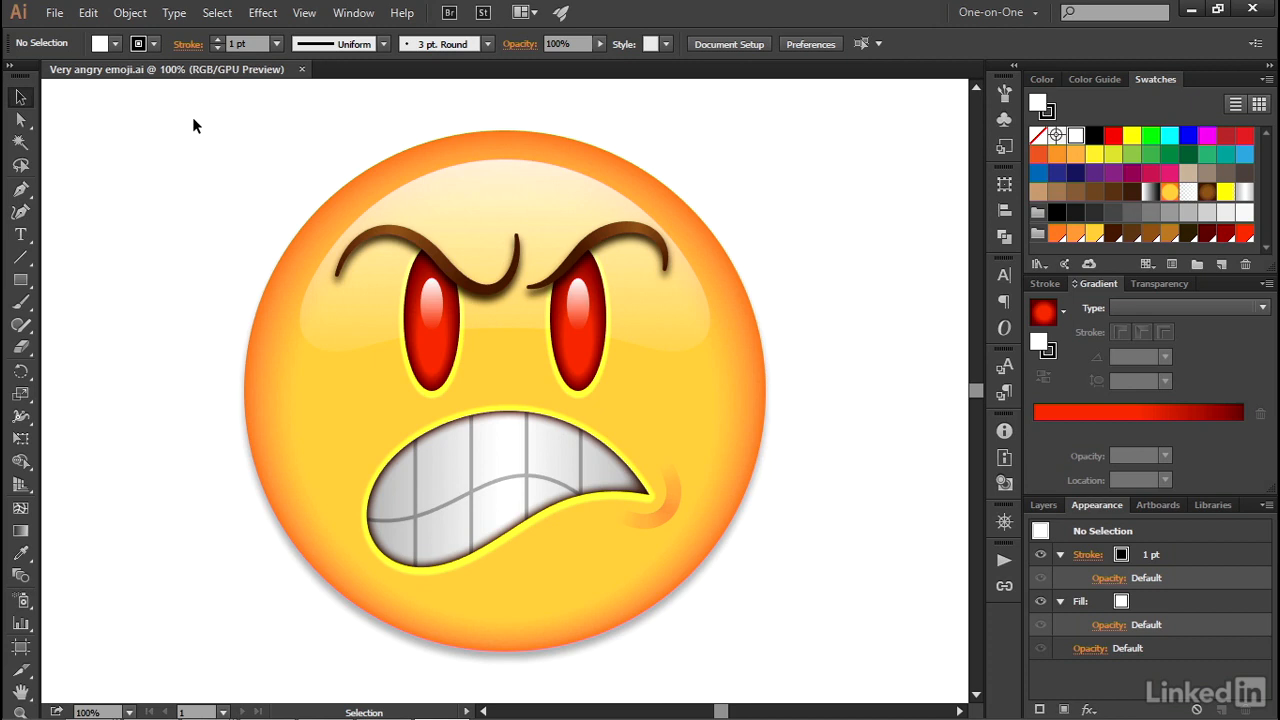
- Export the emoji artwork as a PNG named Very angry 100.png into the PNG tests folder
left_click(56, 14)
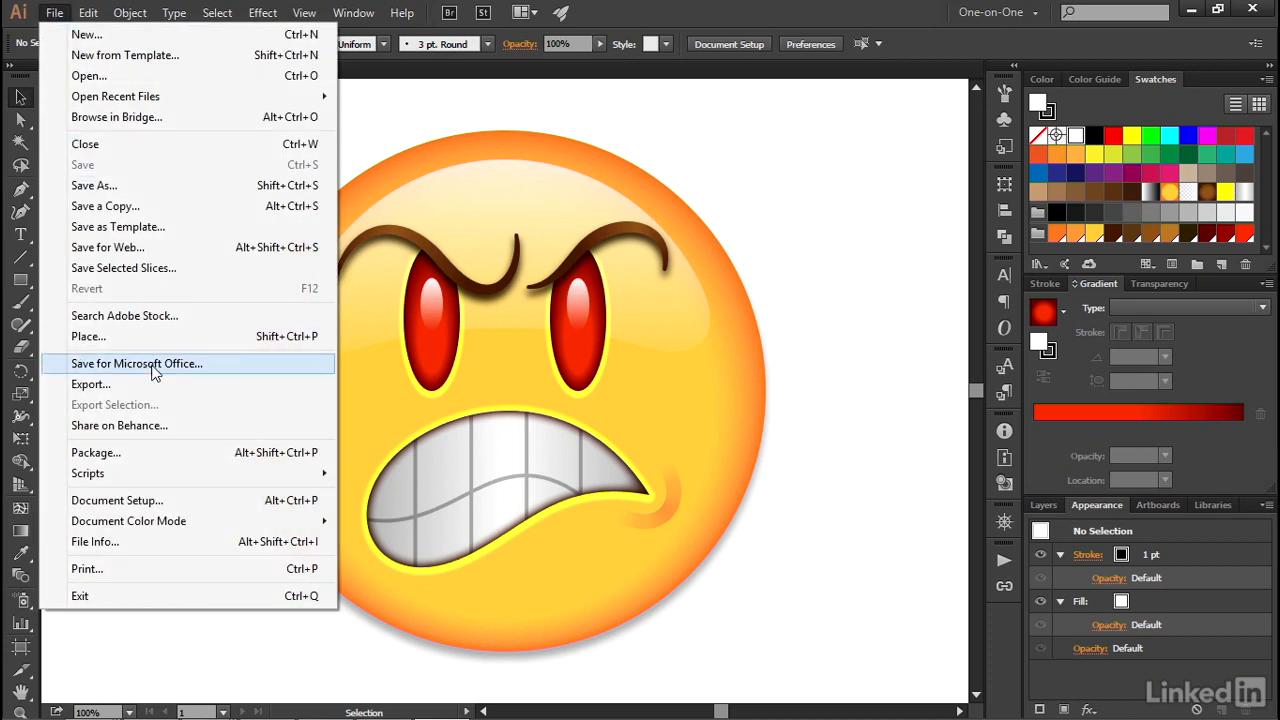
left_click(157, 389)
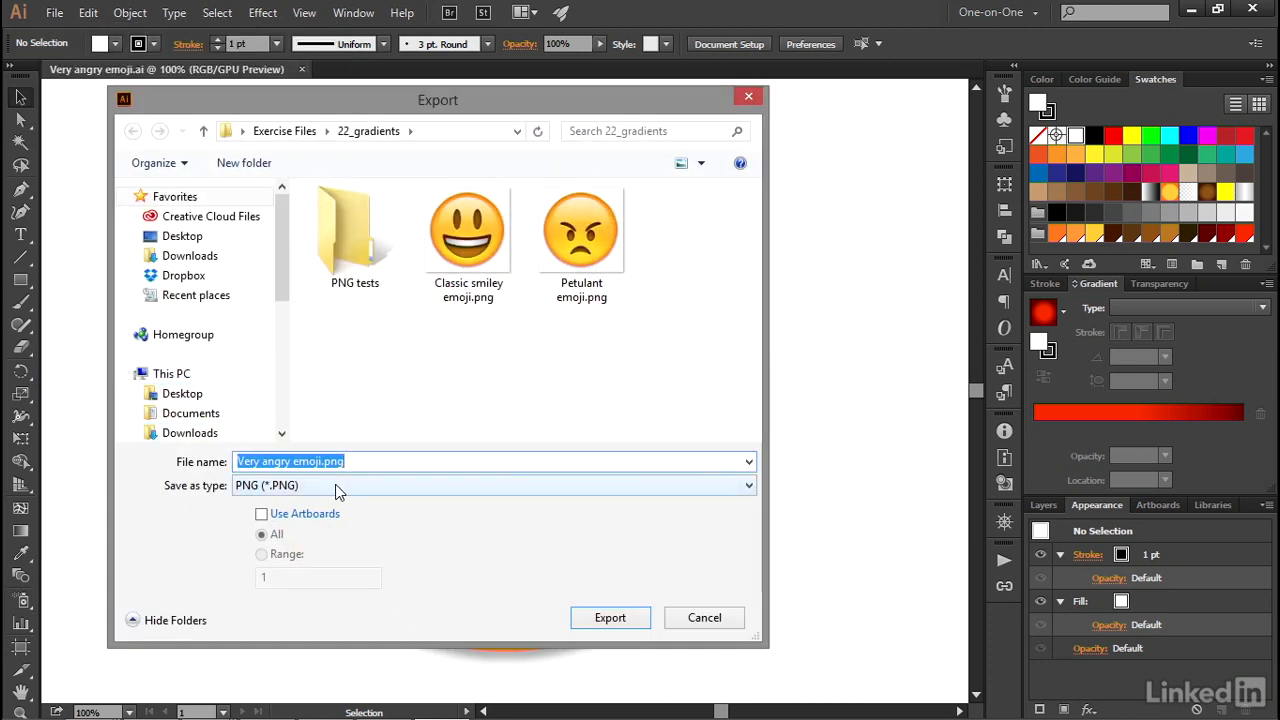
double_click(356, 247)
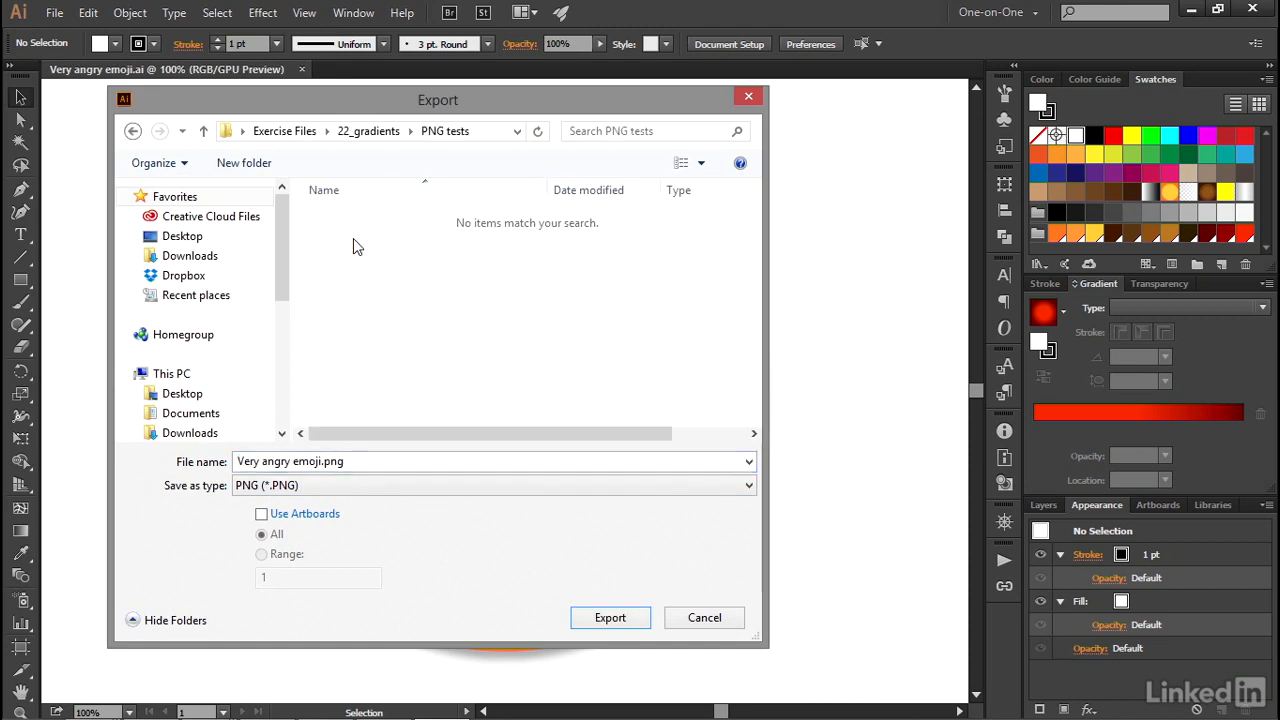
left_click_drag(294, 462, 322, 463)
type("100")
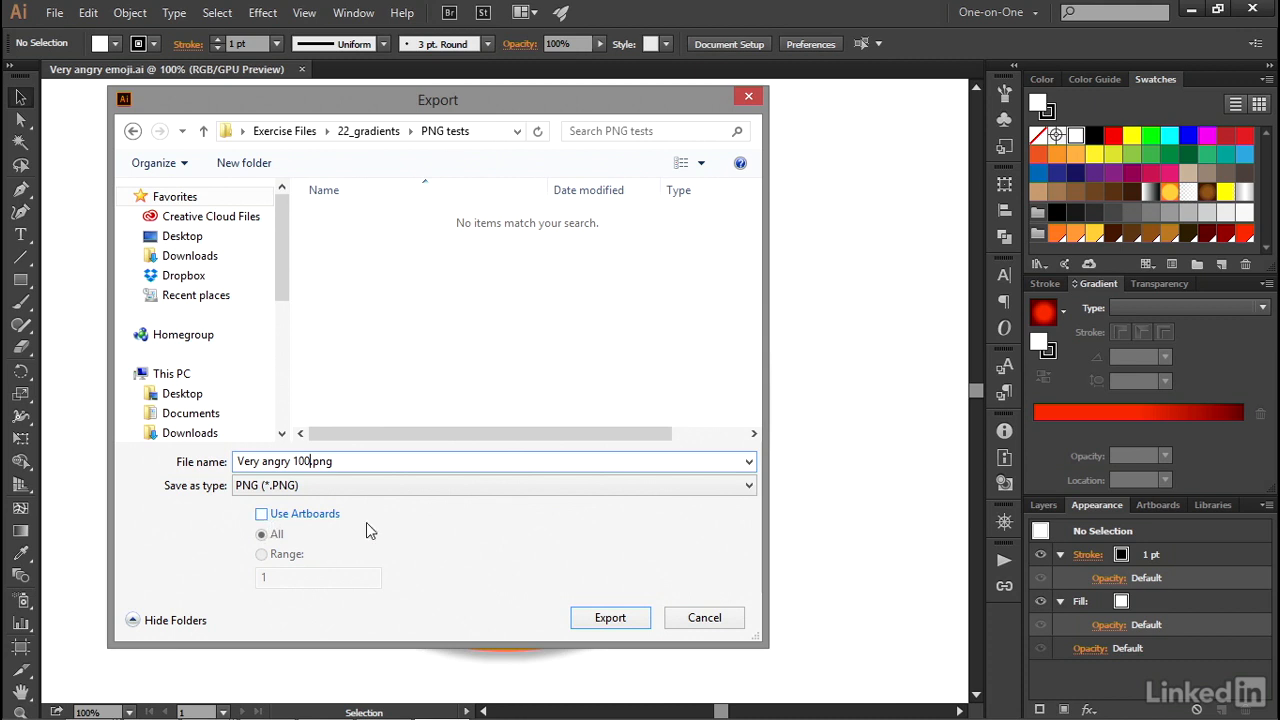
left_click(591, 626)
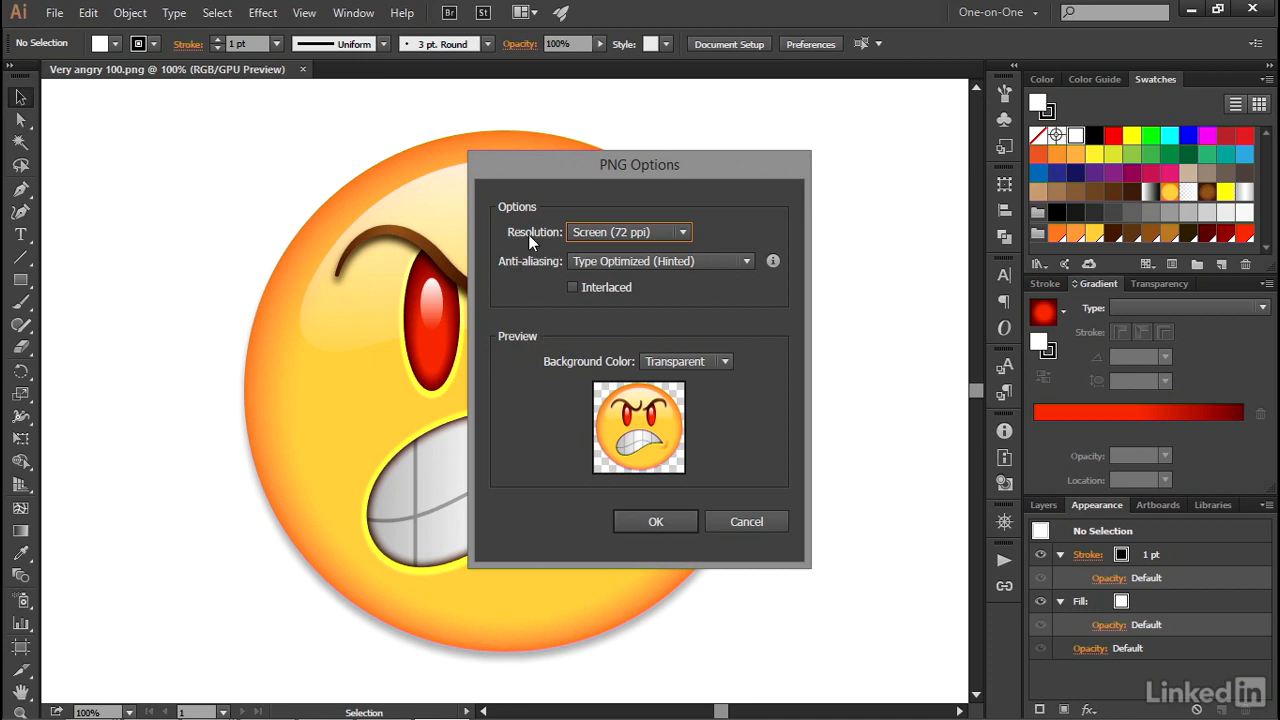
- Try the Other resolution option with a custom ppi value for the PNG export
left_click(648, 231)
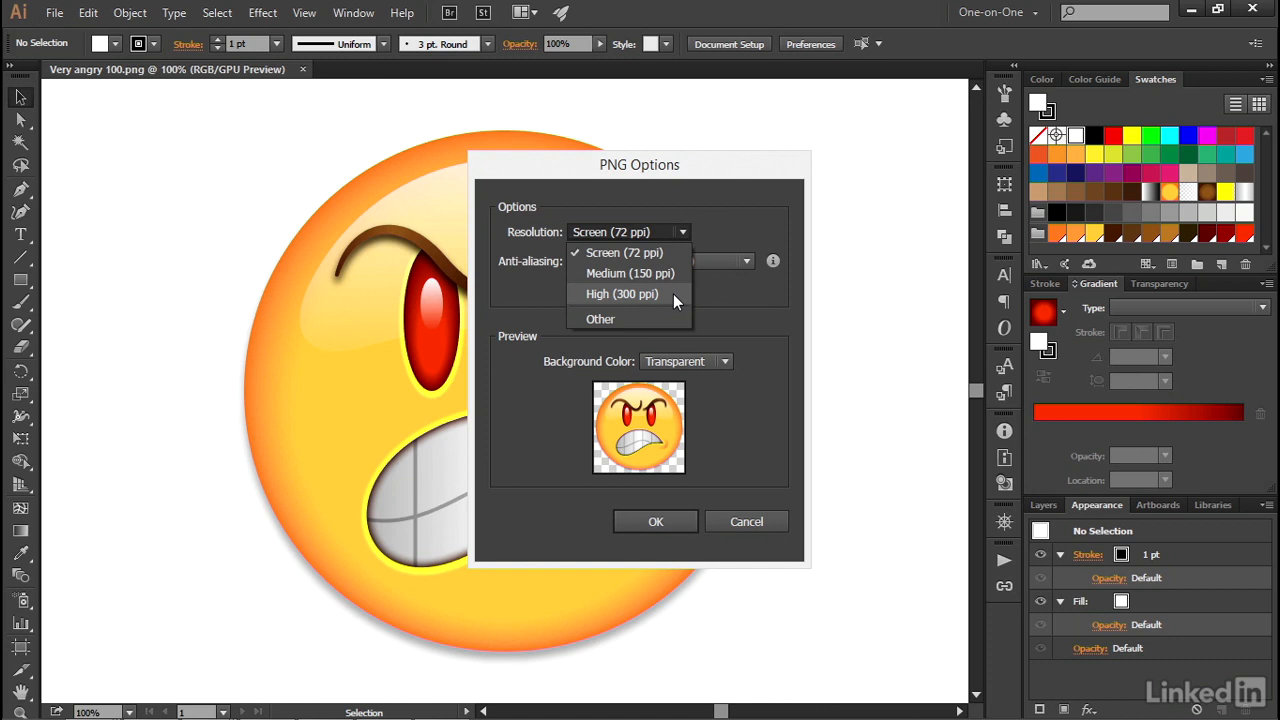
left_click(672, 258)
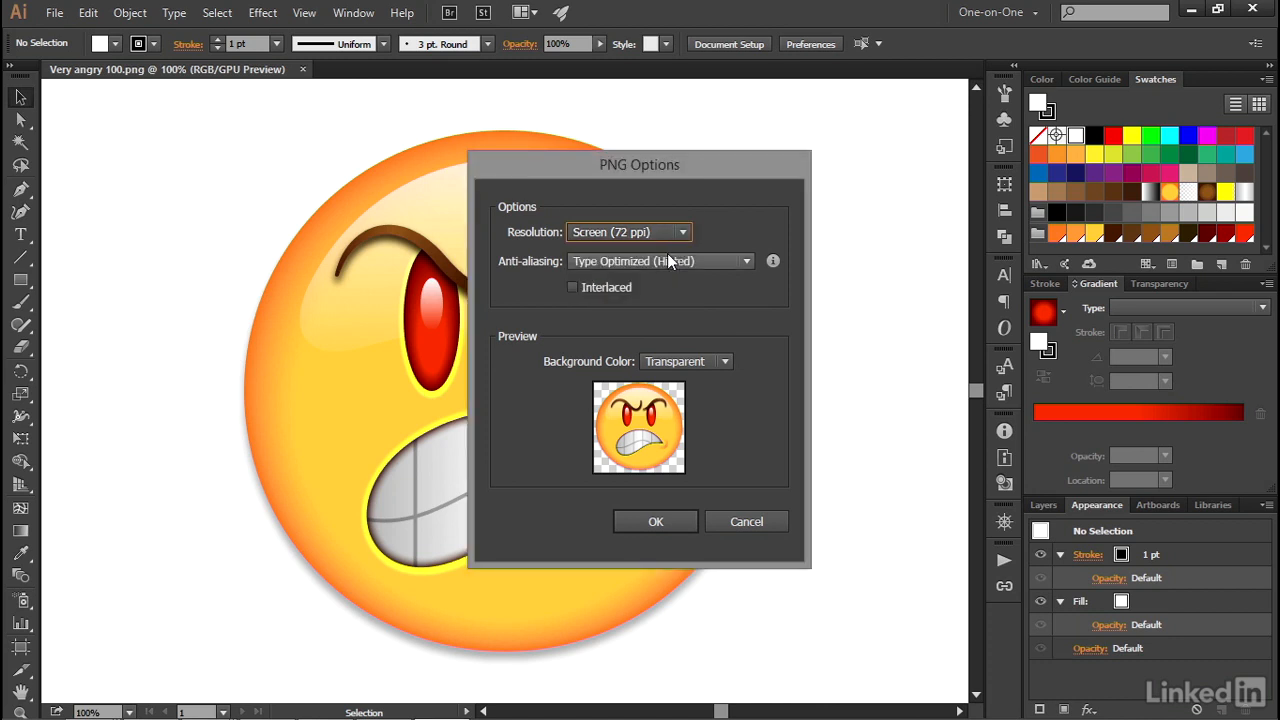
left_click(645, 234)
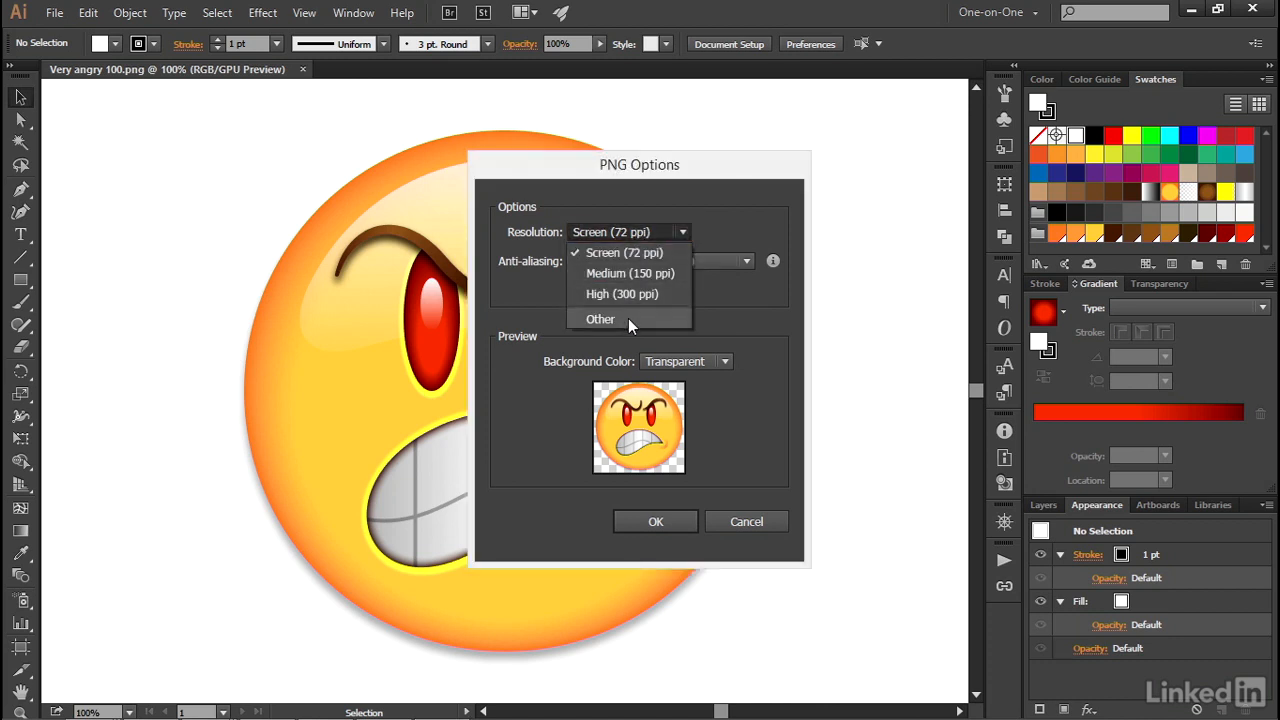
left_click(600, 318)
left_click(732, 232)
double_click(732, 232)
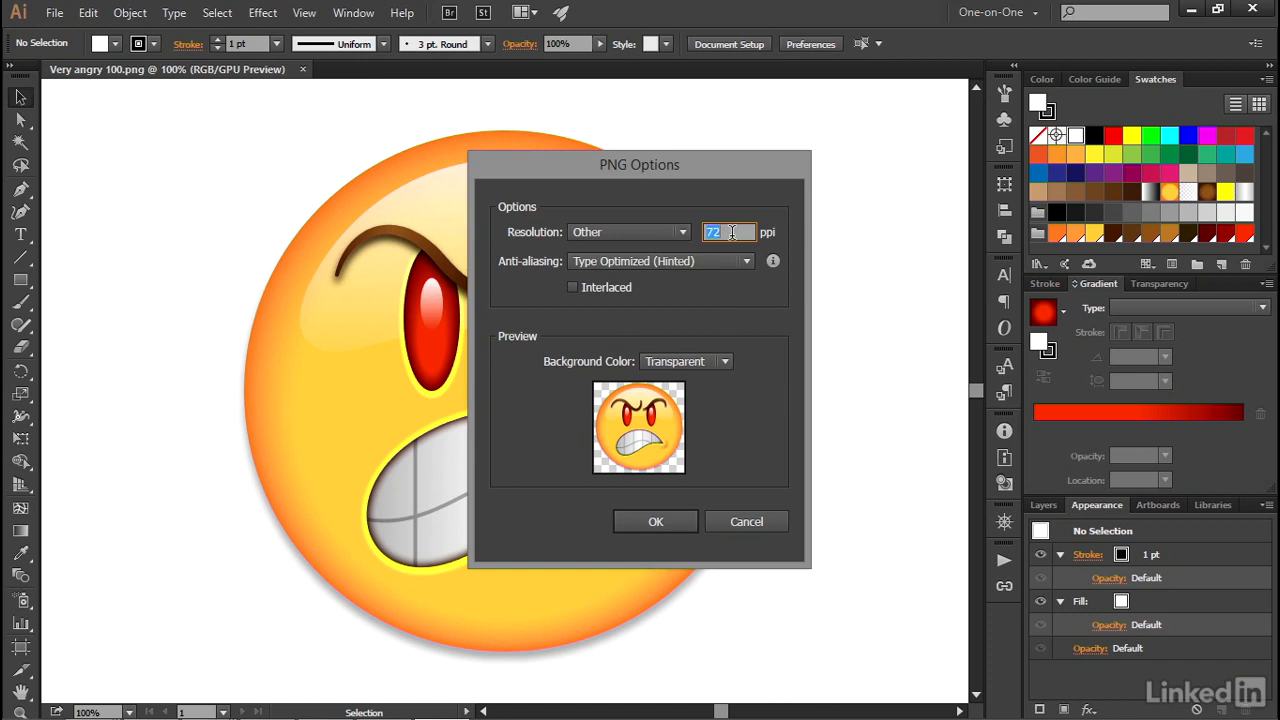
type("36")
key("Tab")
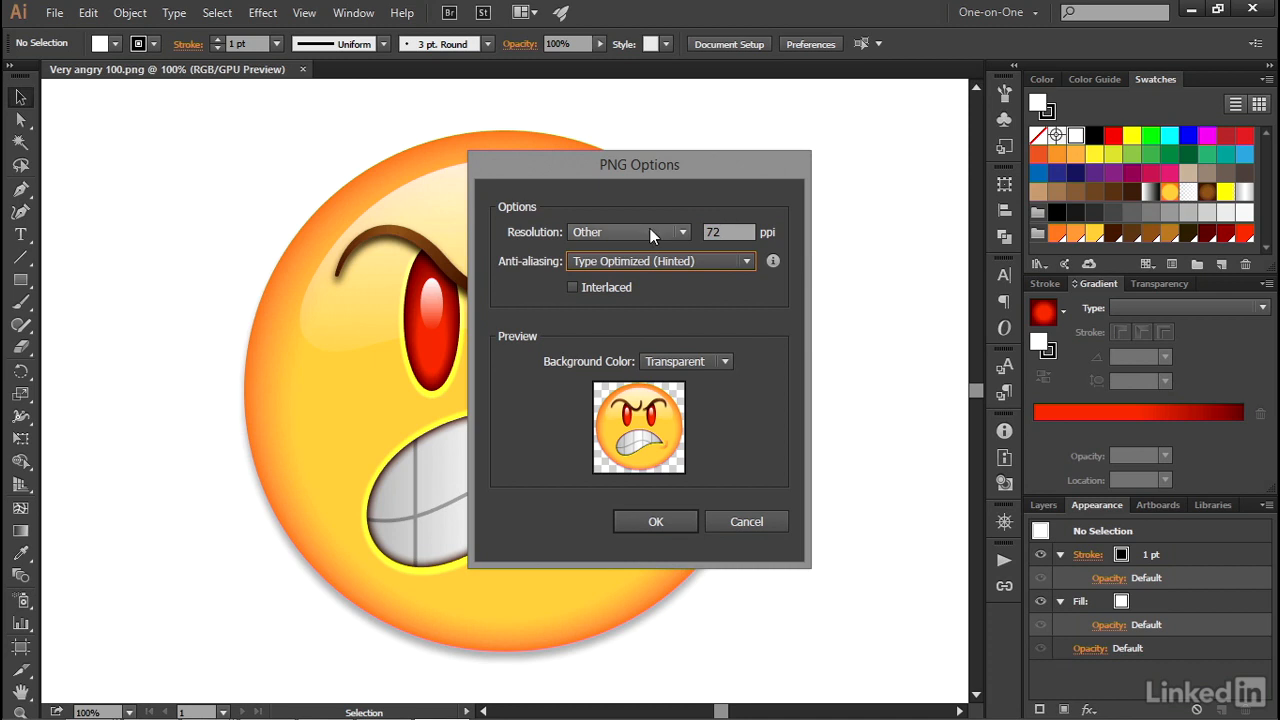
- Complete the PNG export at Screen (72 ppi) with Art Optimized (Supersampling) anti-aliasing and a Transparent background
left_click(599, 234)
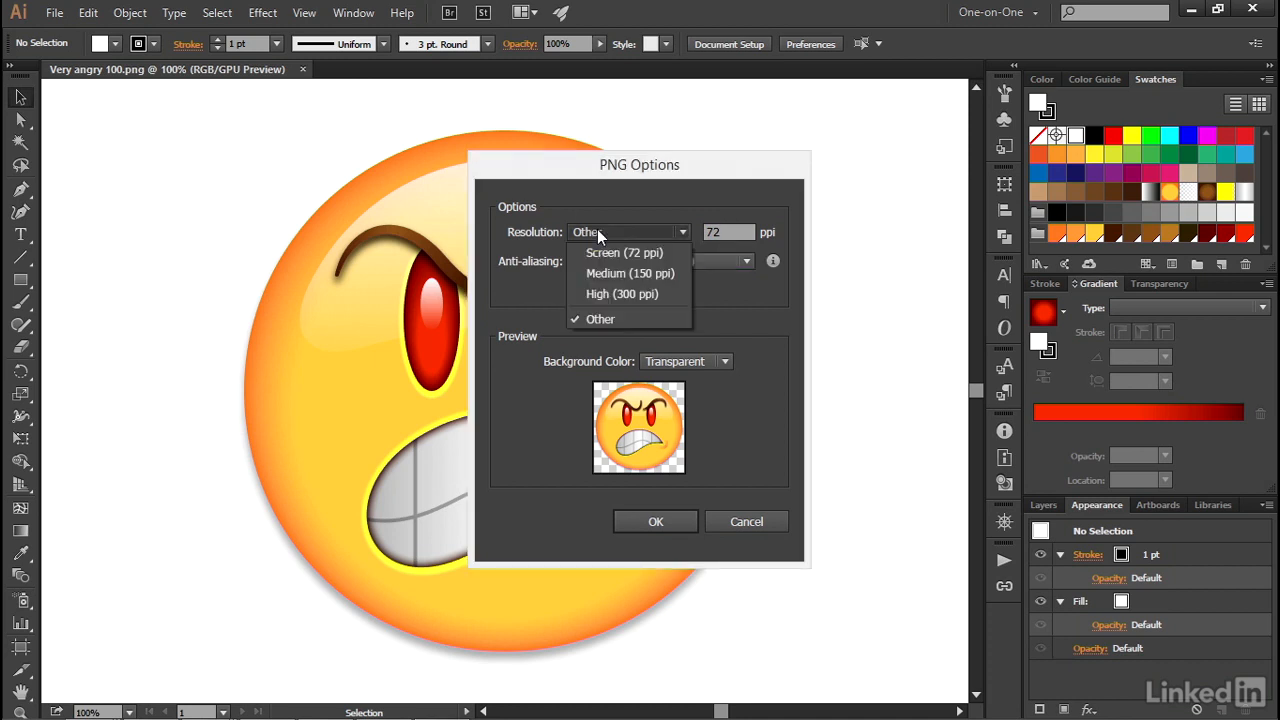
left_click(602, 253)
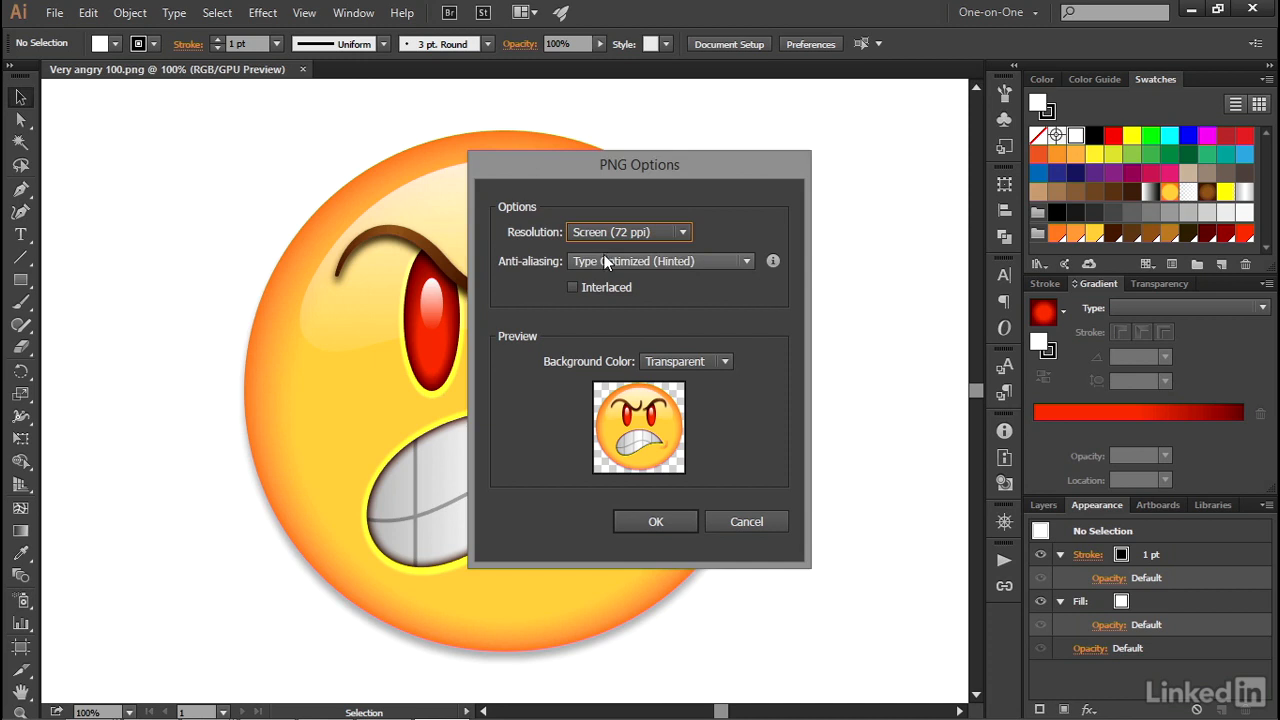
left_click(709, 261)
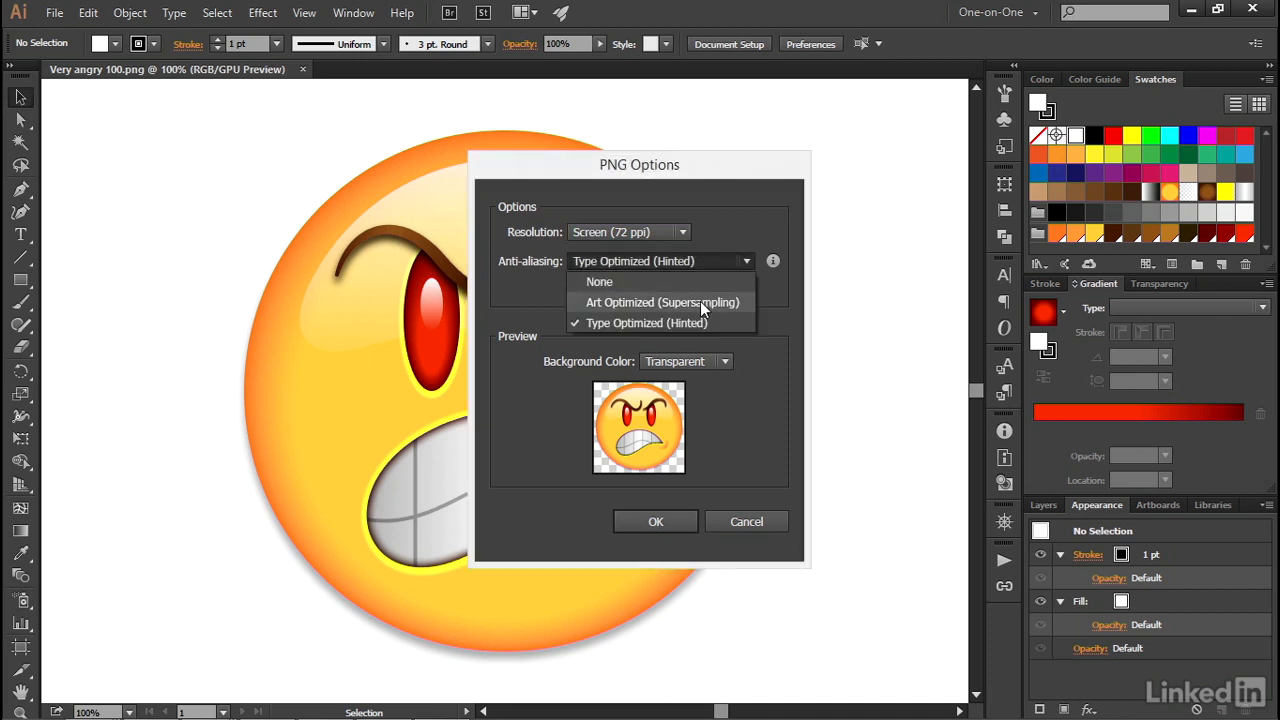
left_click(701, 303)
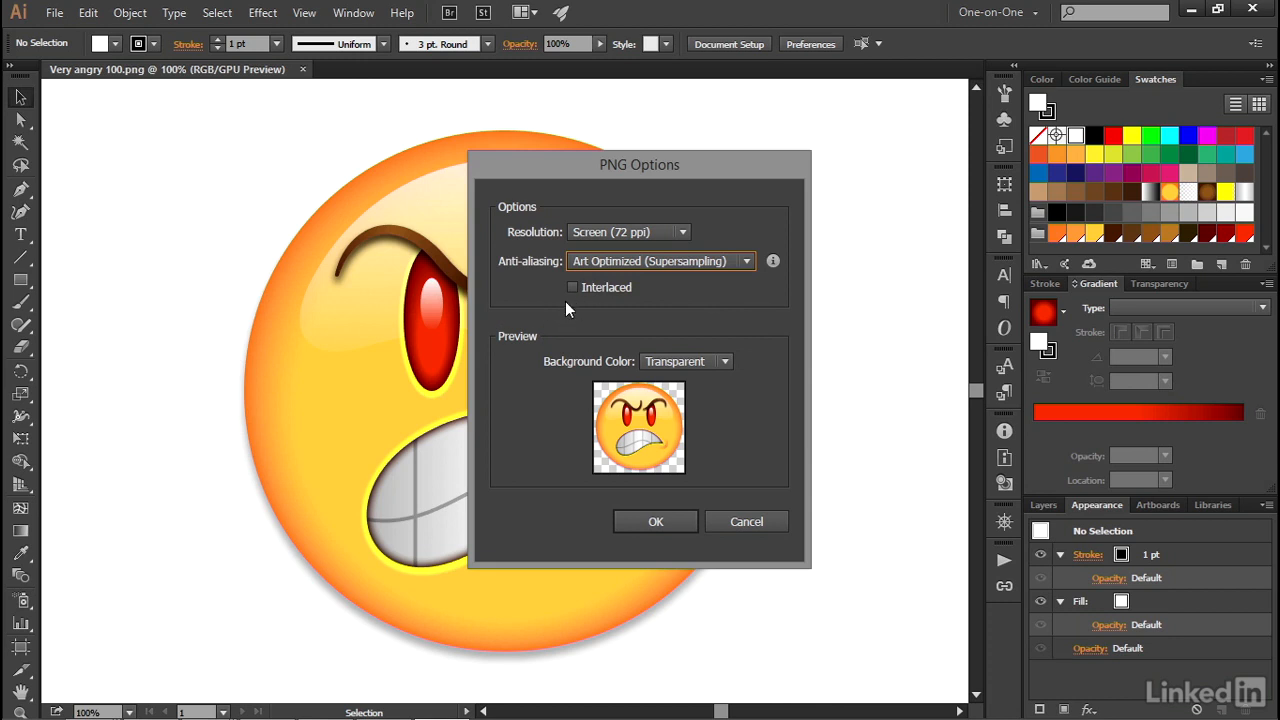
left_click(720, 366)
left_click(720, 381)
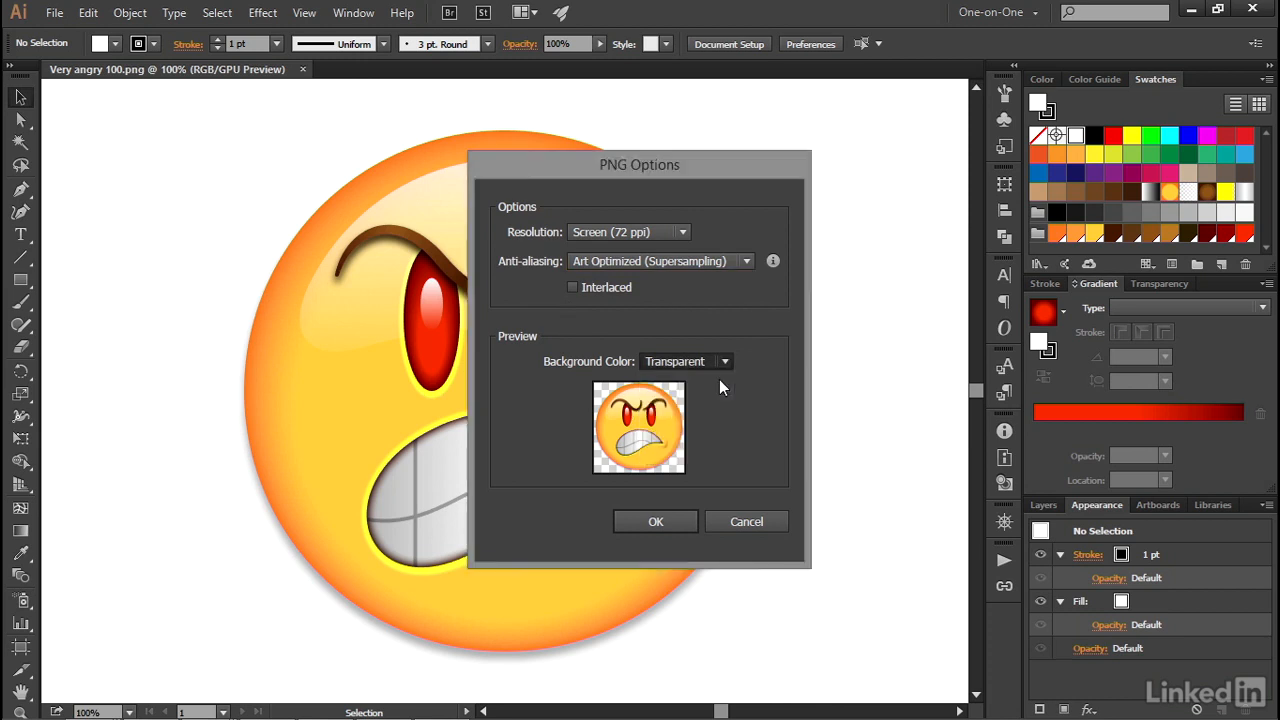
left_click(665, 520)
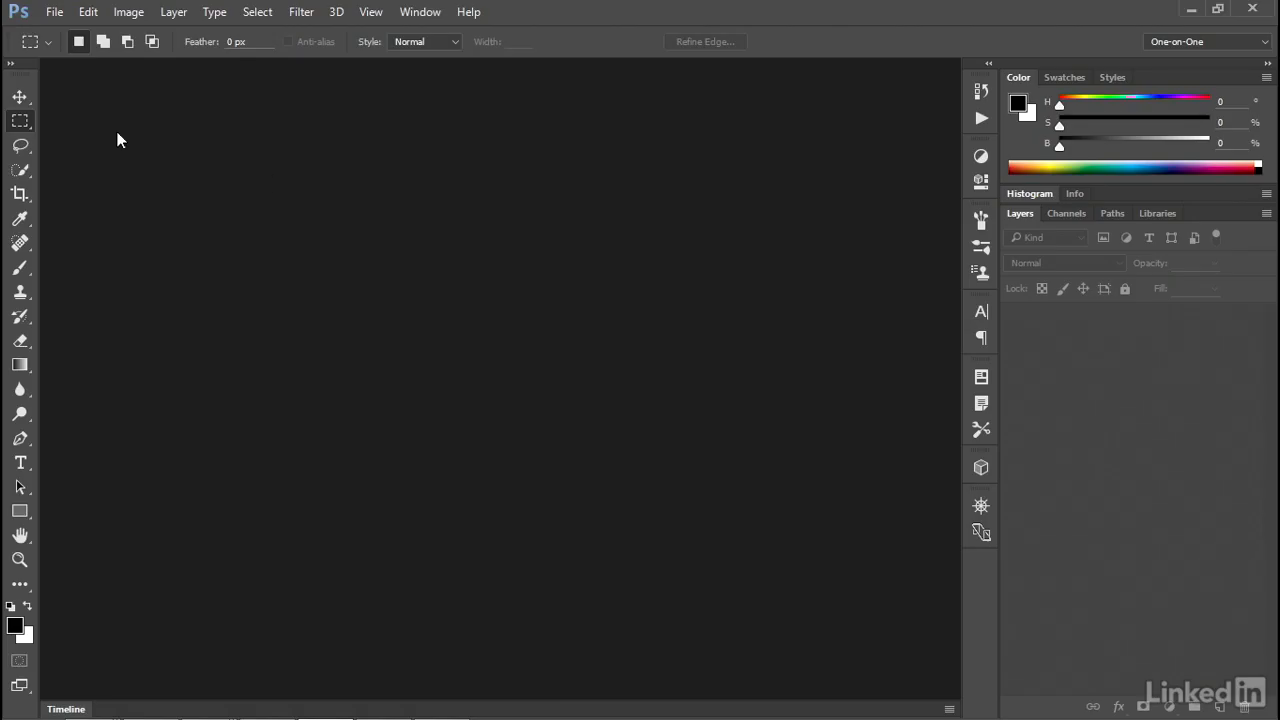
- Open Very angry 100.png from the PNG tests folder
left_click(54, 12)
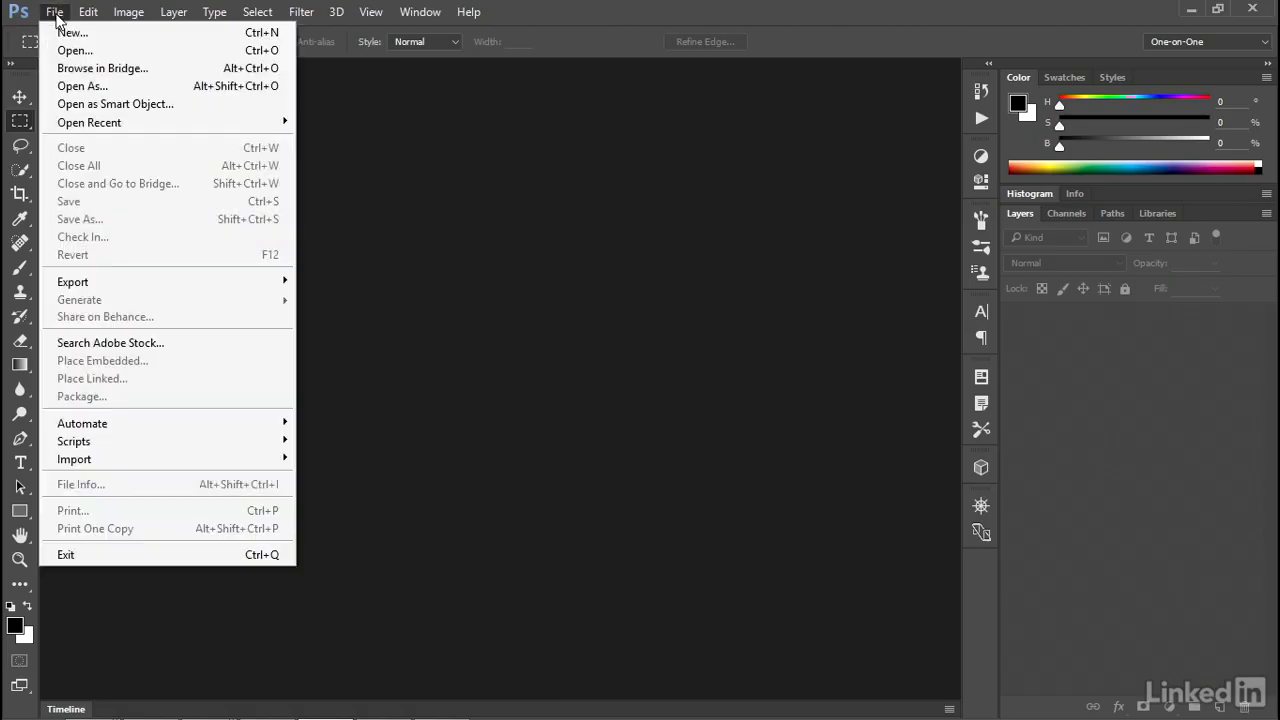
left_click(112, 51)
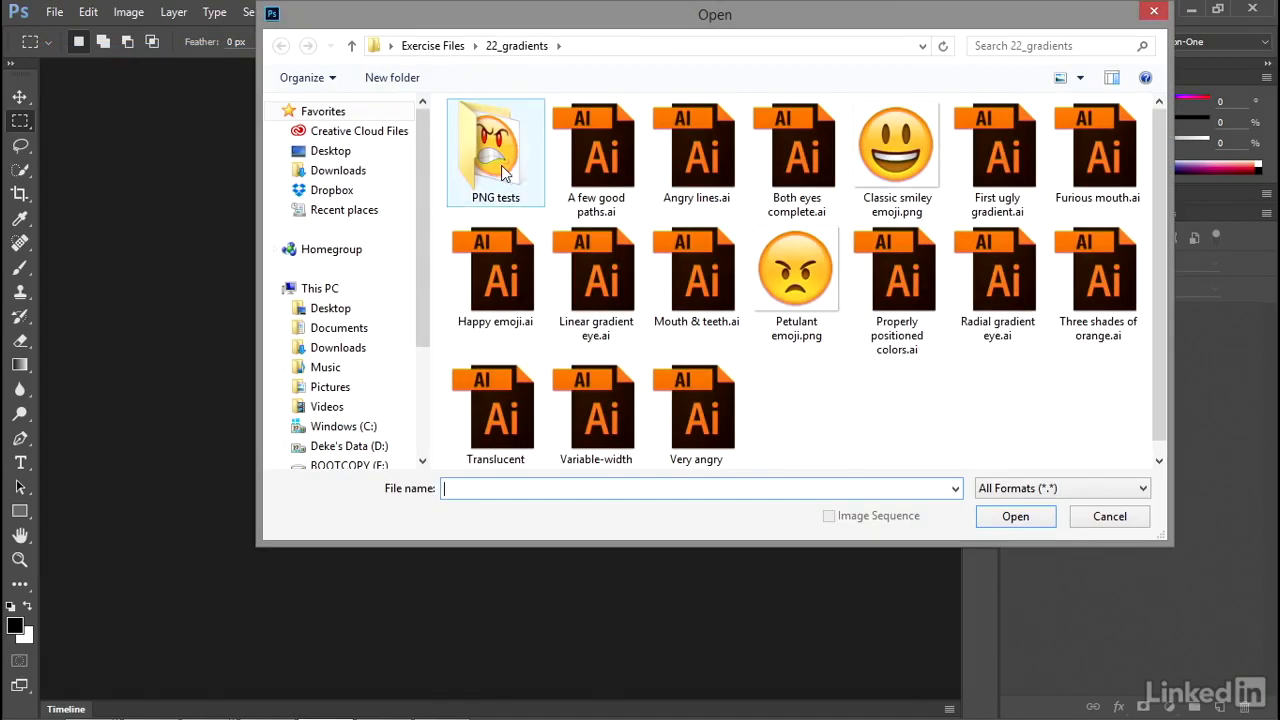
double_click(502, 166)
left_click(500, 163)
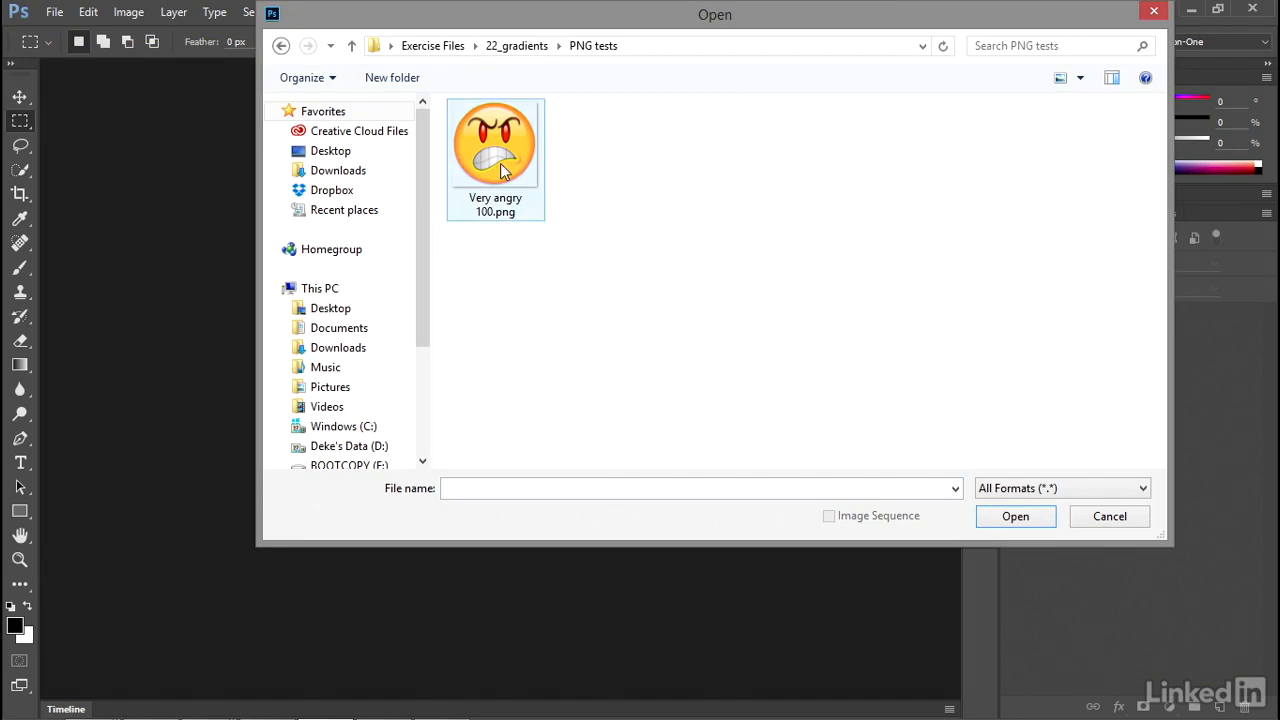
left_click(998, 520)
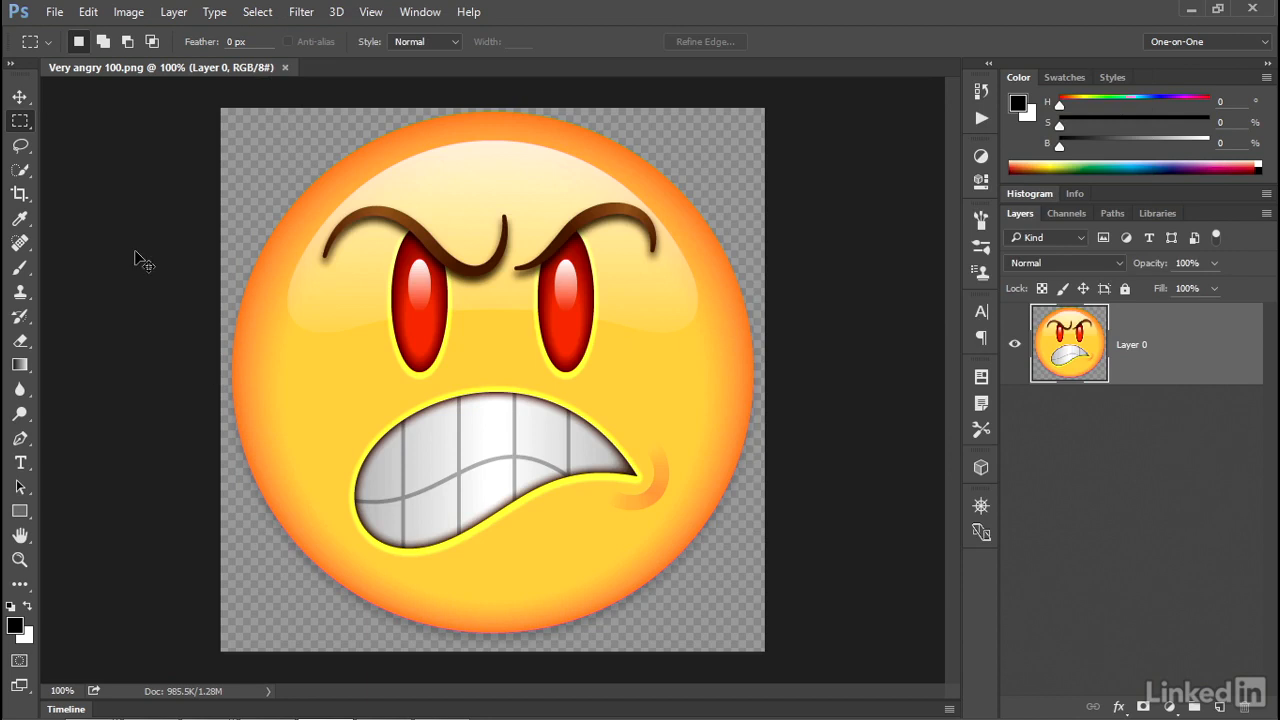
- Open Classic smiley emoji.png from the 22_gradients folder and view it at 100%
key("ctrl+o")
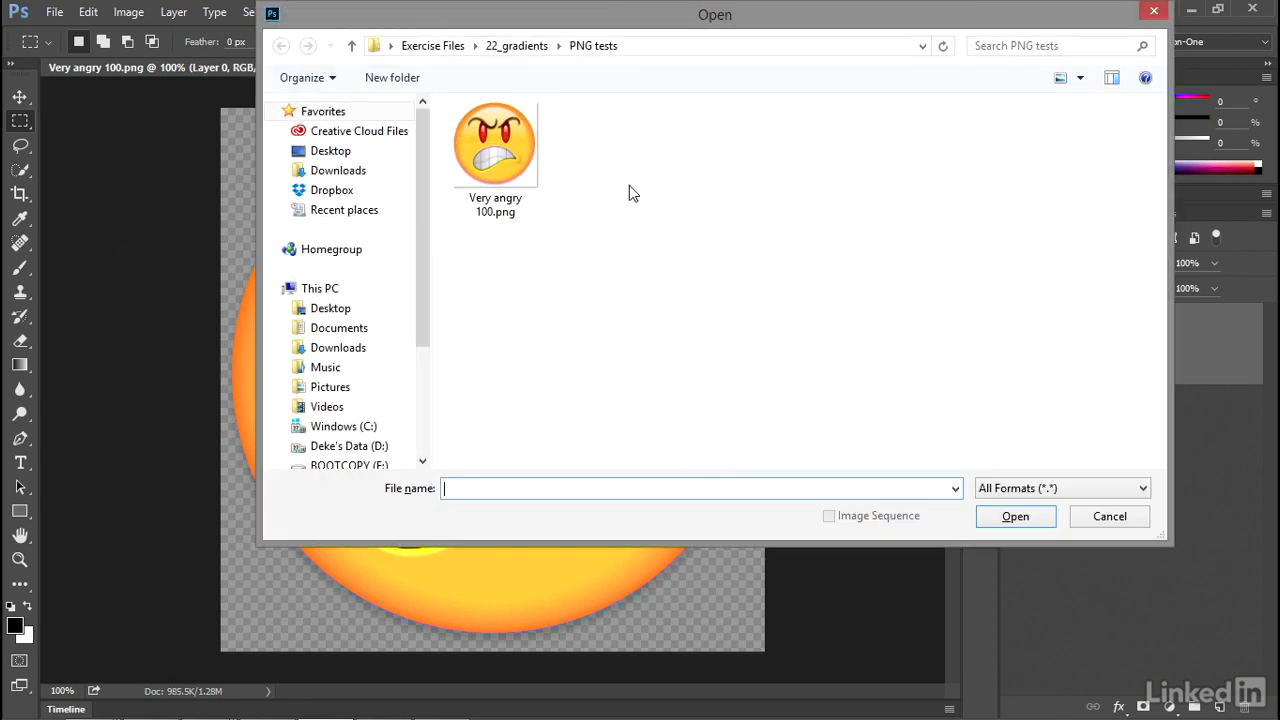
left_click(518, 45)
left_click(872, 165)
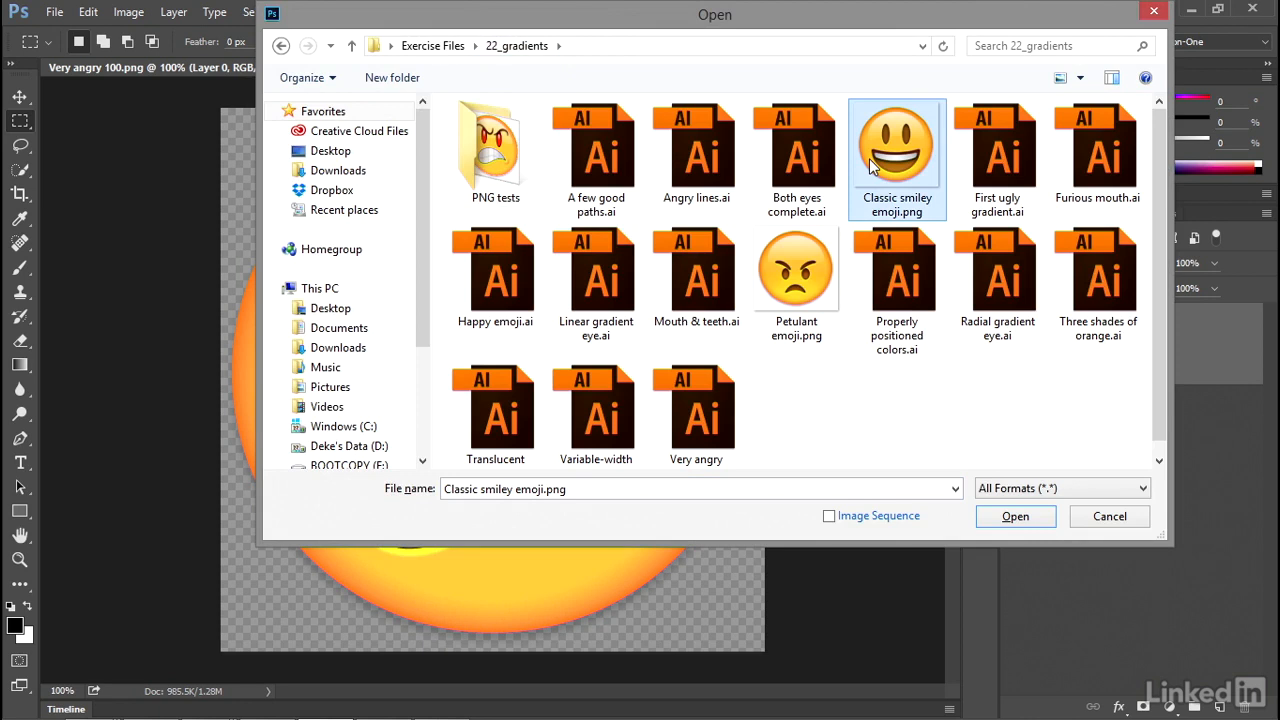
left_click(1013, 516)
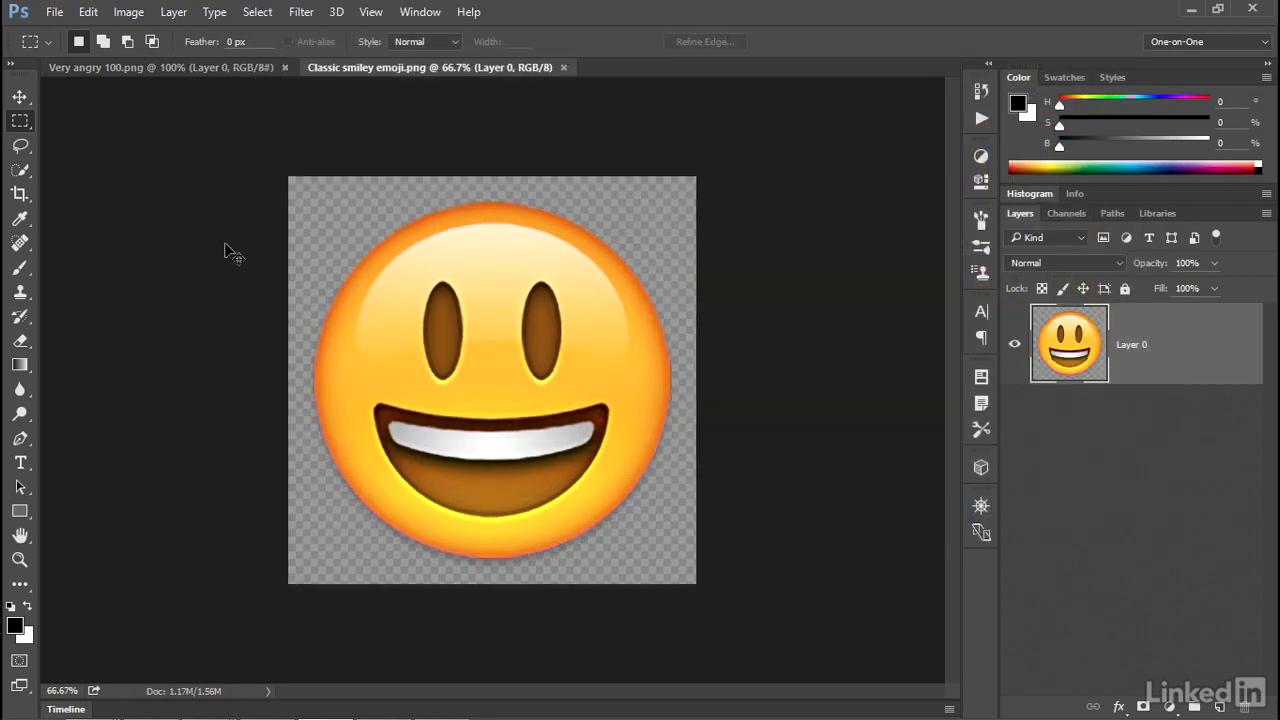
key("ctrl+1")
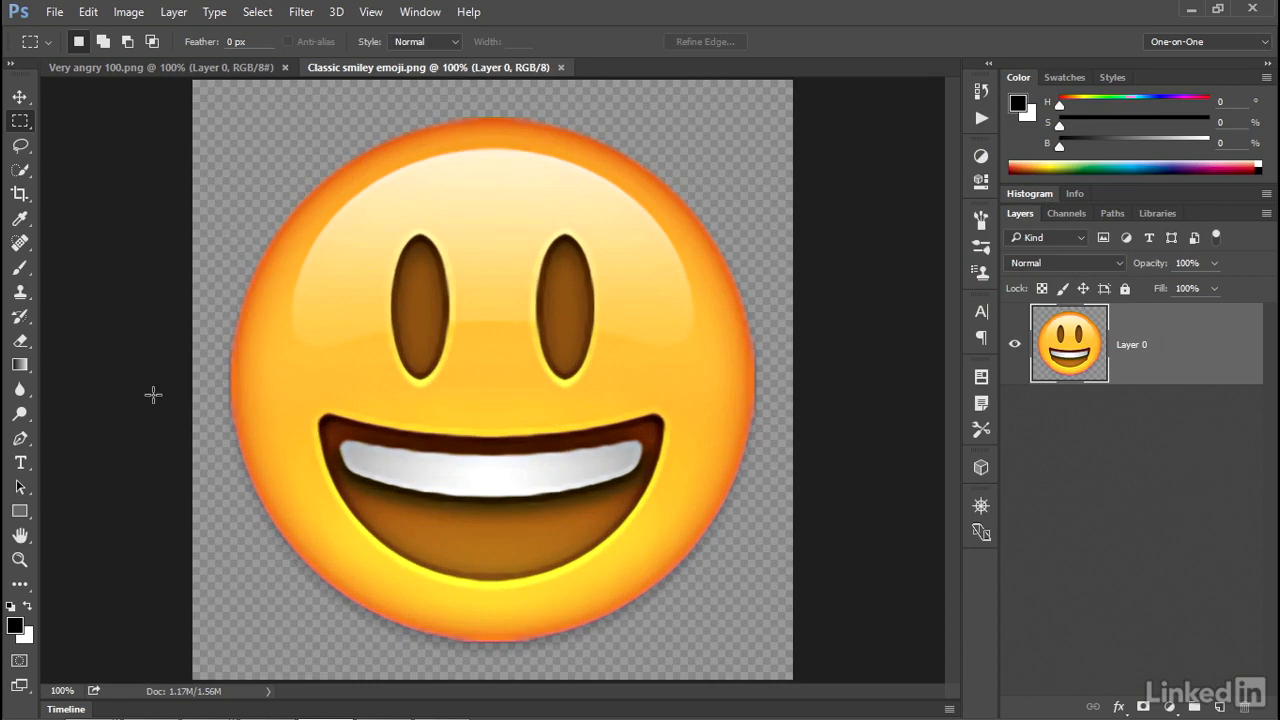
- Enlarge the canvas of Very angry 100.png to 640 by 640 pixels
key("ctrl+Tab")
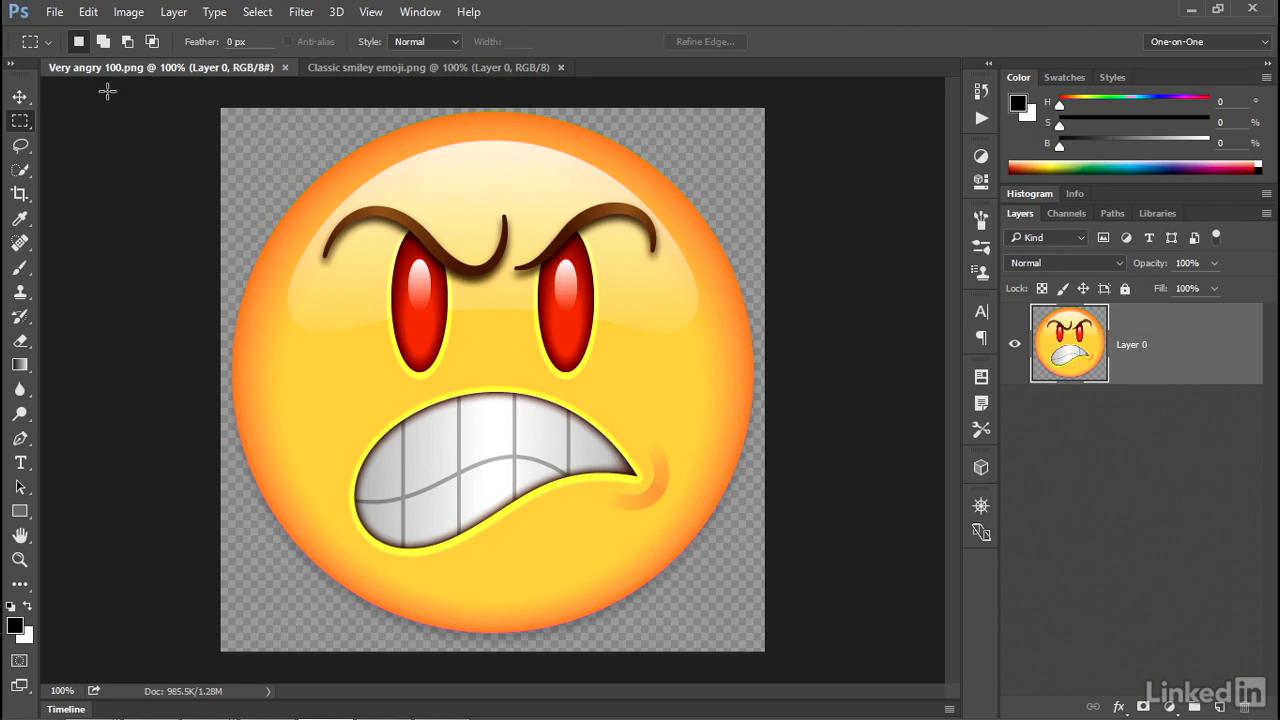
left_click(128, 12)
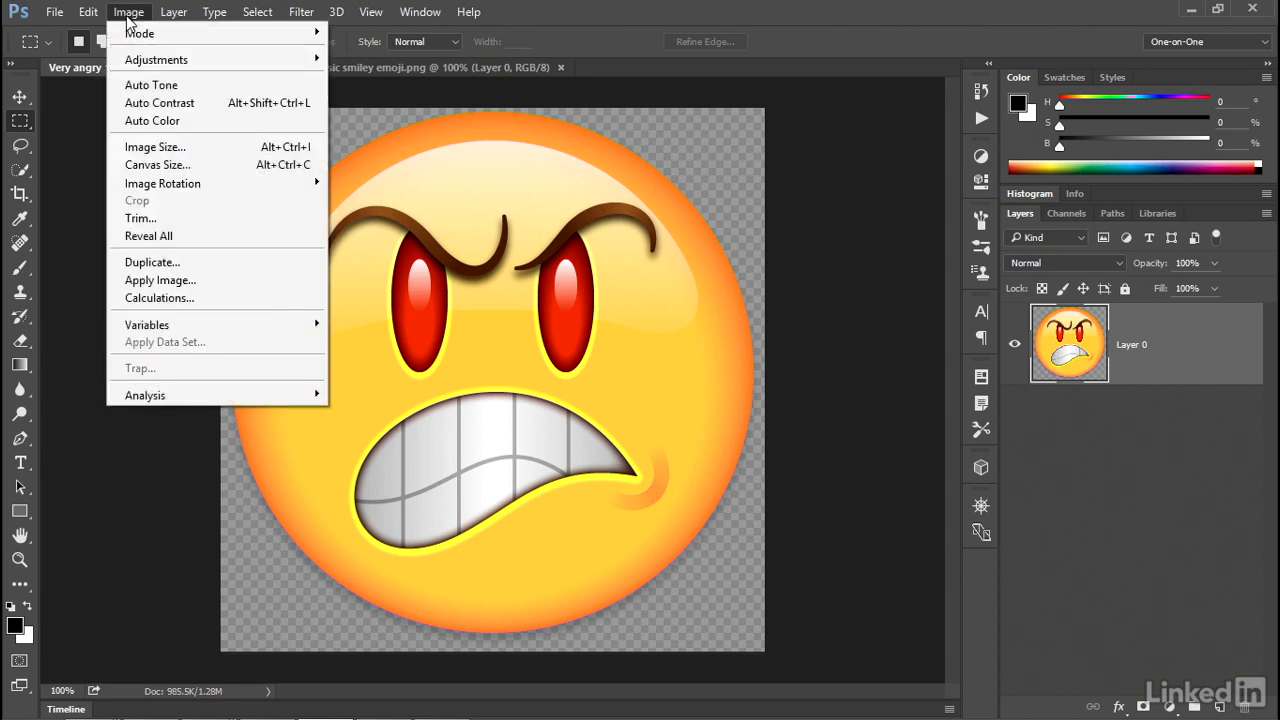
left_click(199, 166)
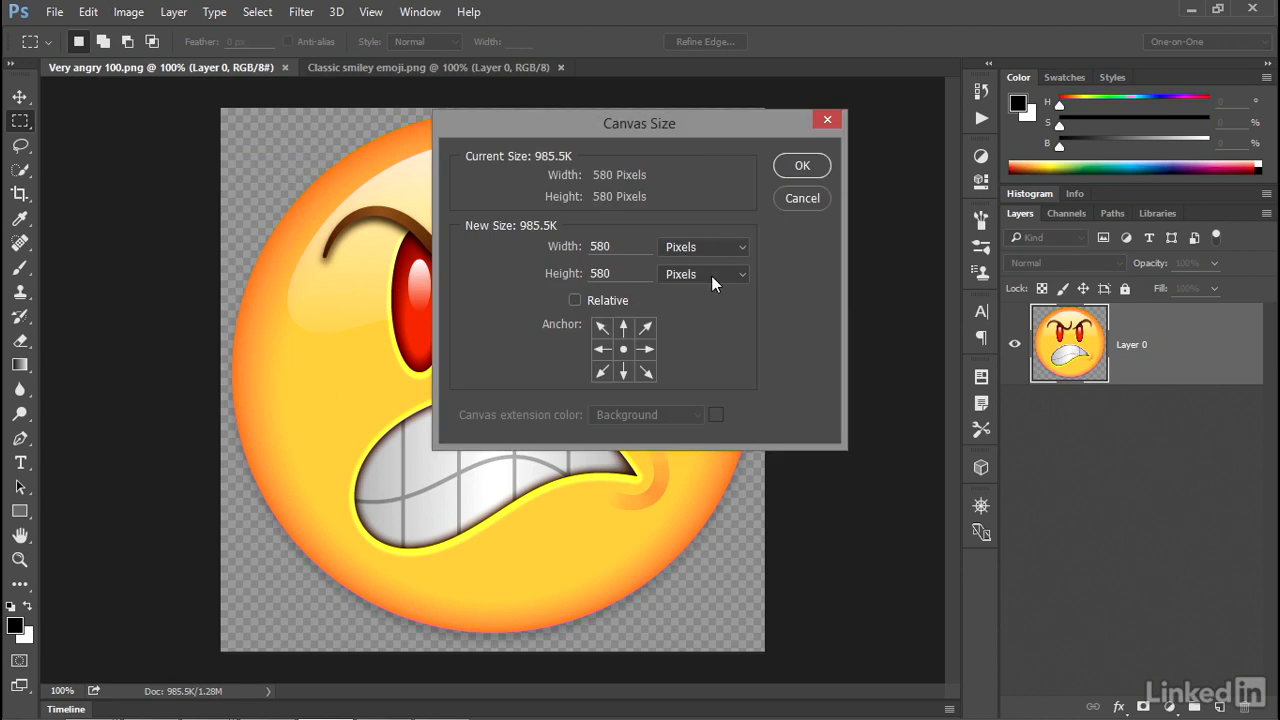
left_click(706, 249)
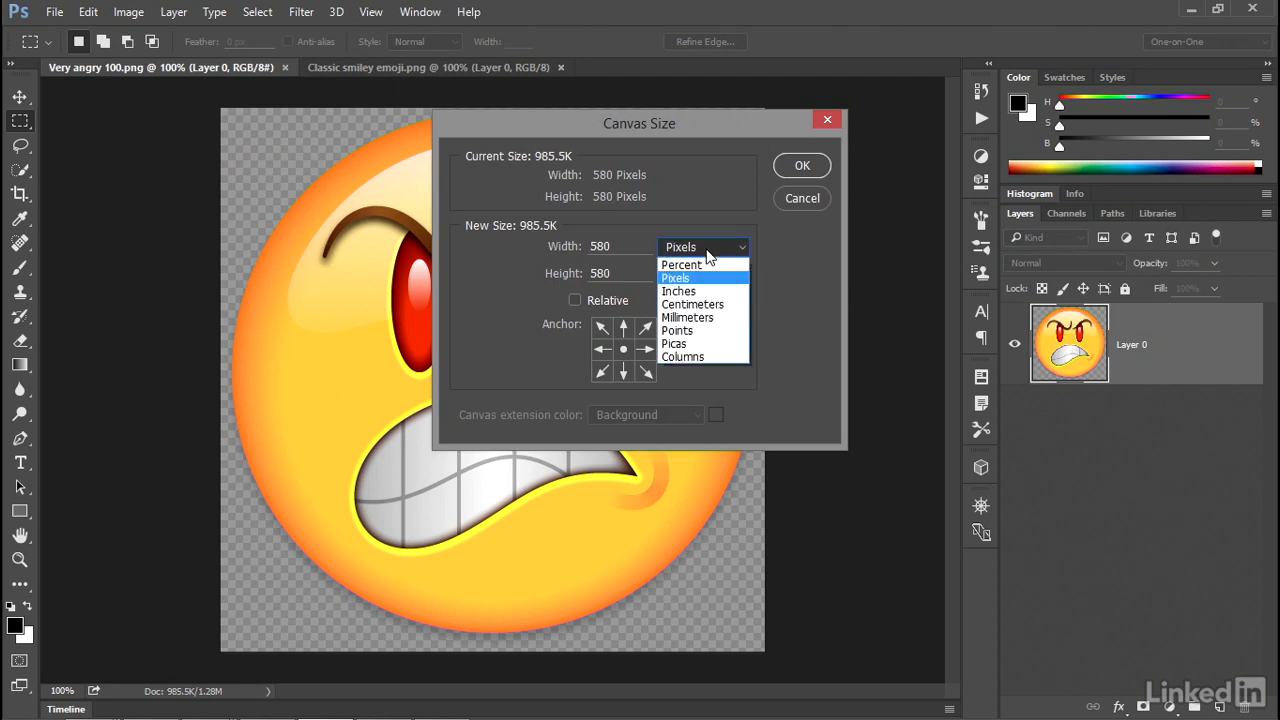
left_click(711, 281)
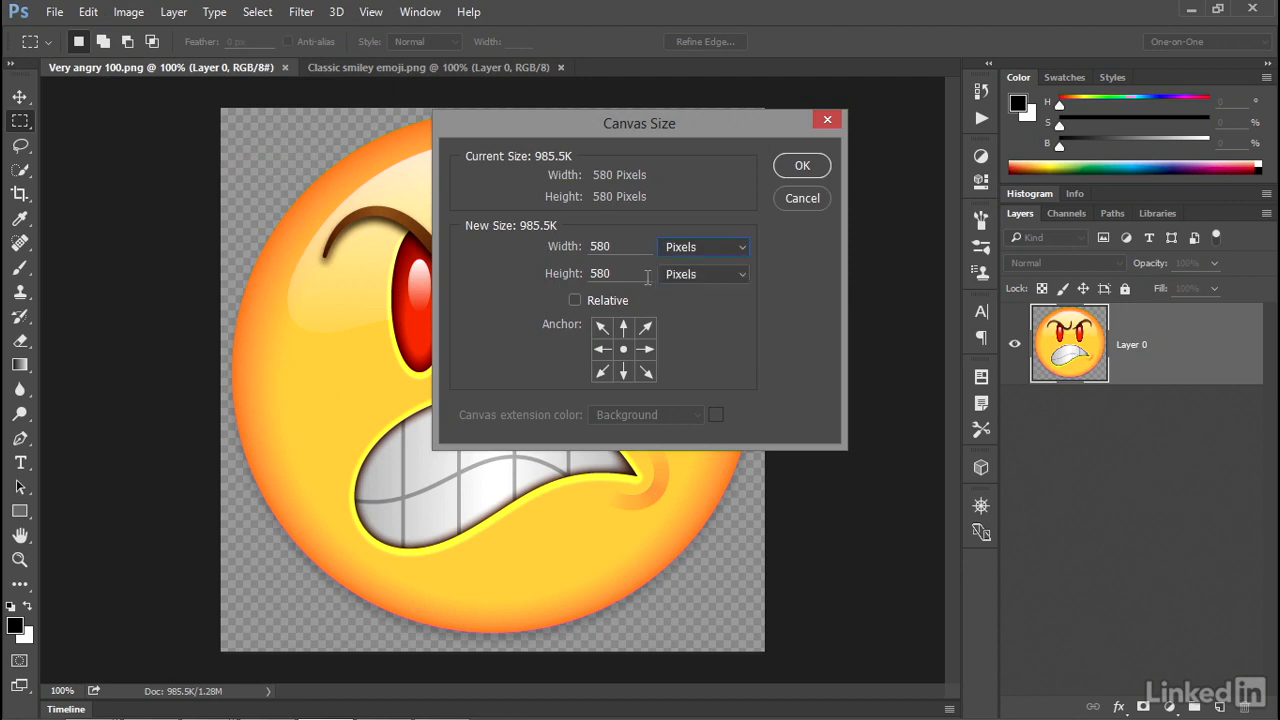
left_click_drag(632, 247, 578, 249)
type("640")
key("Tab")
type("640")
left_click(801, 166)
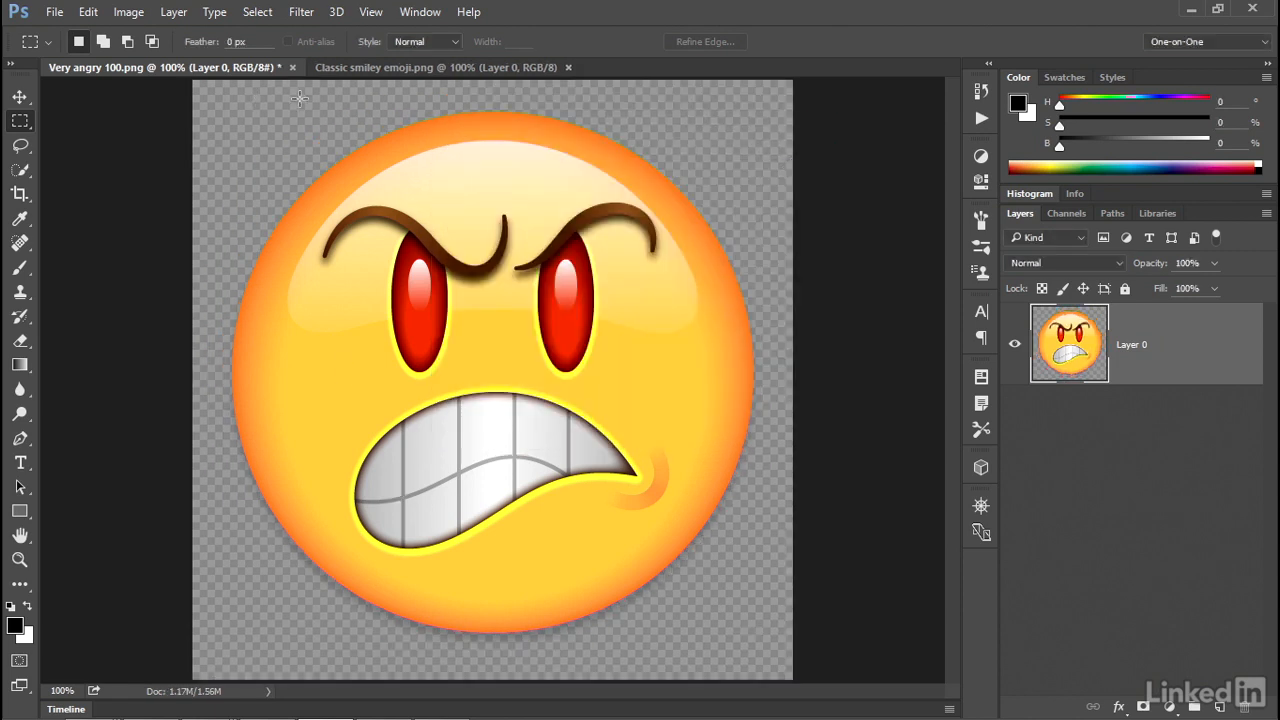
- Assign the sRGB IEC61966-2.1 color profile to Very angry 100.png and save the file
left_click(88, 13)
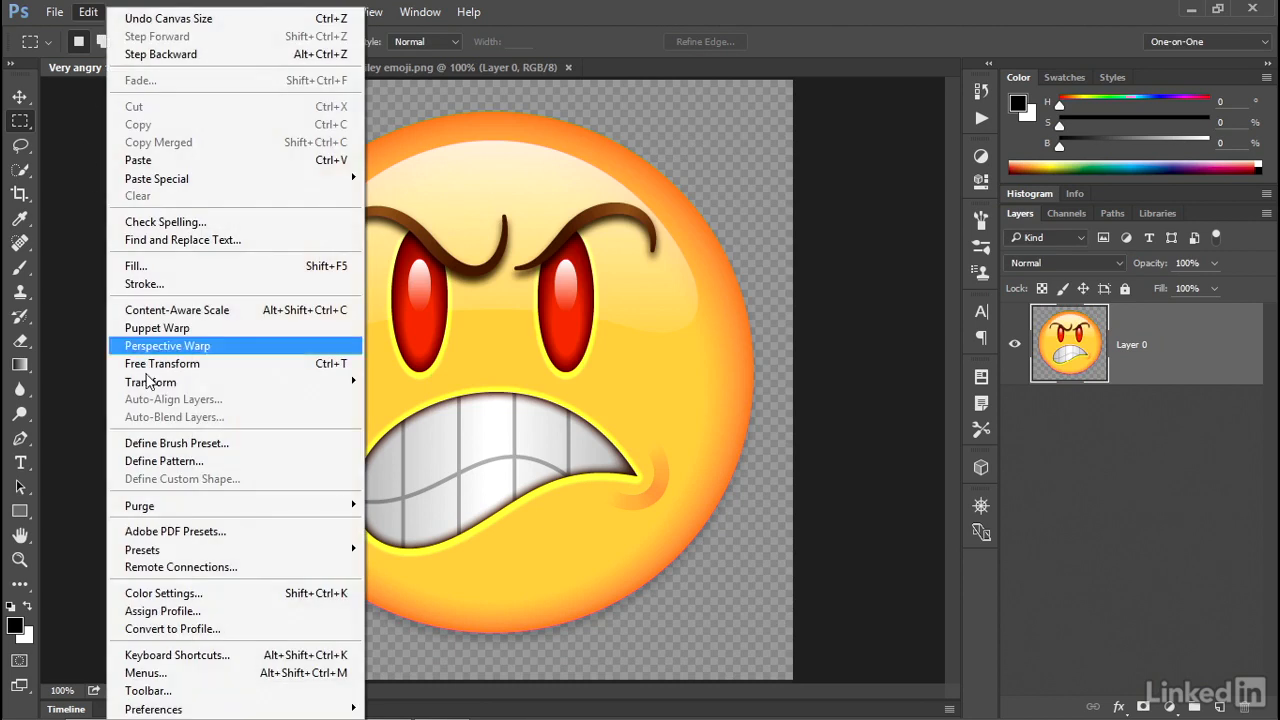
left_click(258, 613)
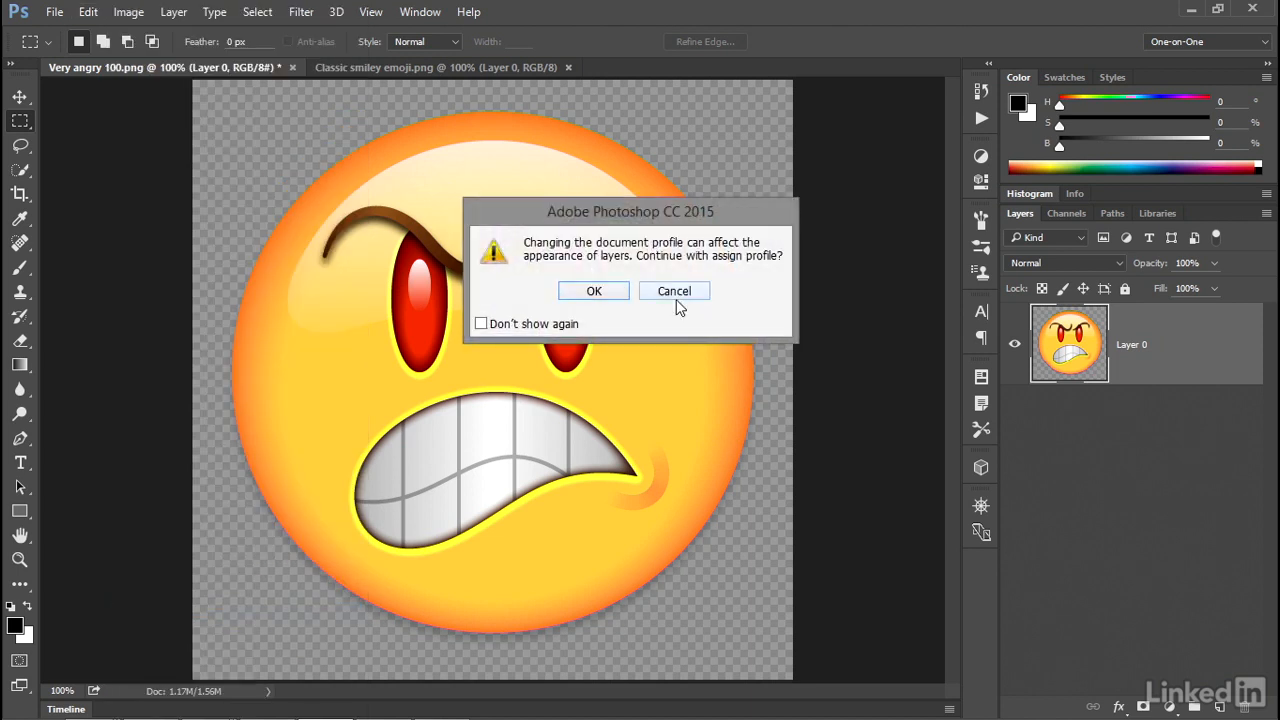
left_click(594, 292)
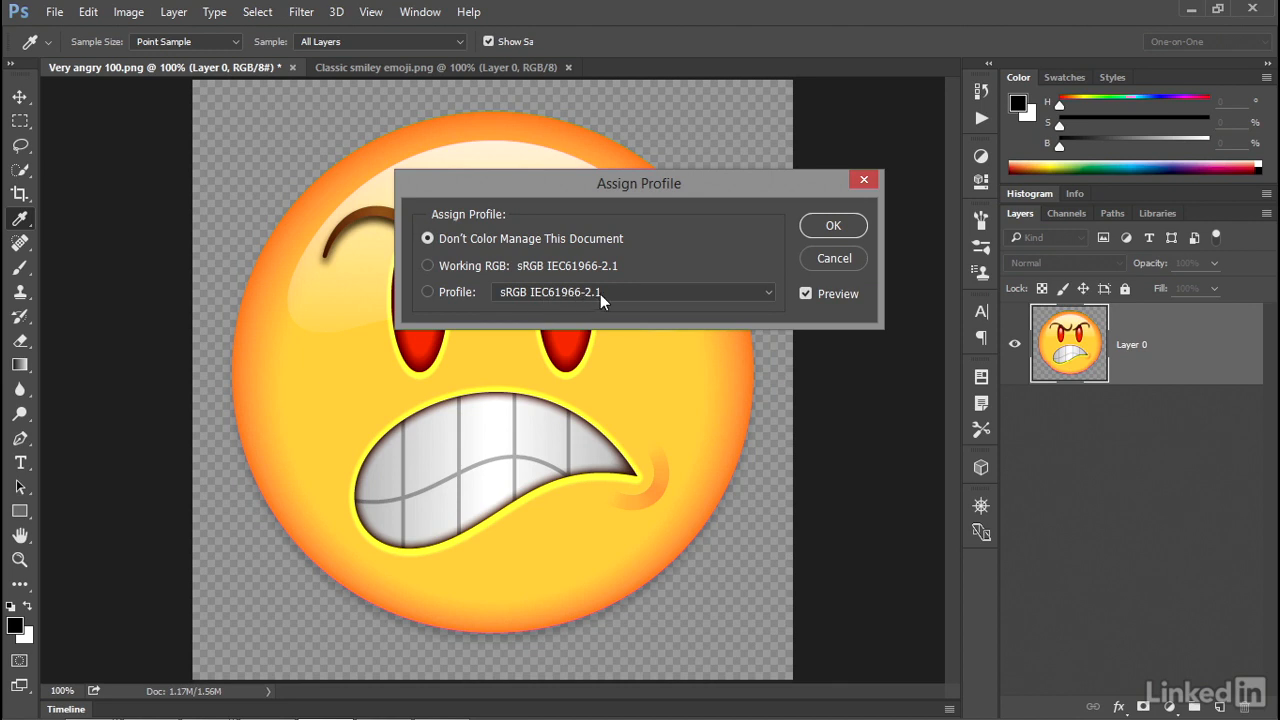
left_click(428, 265)
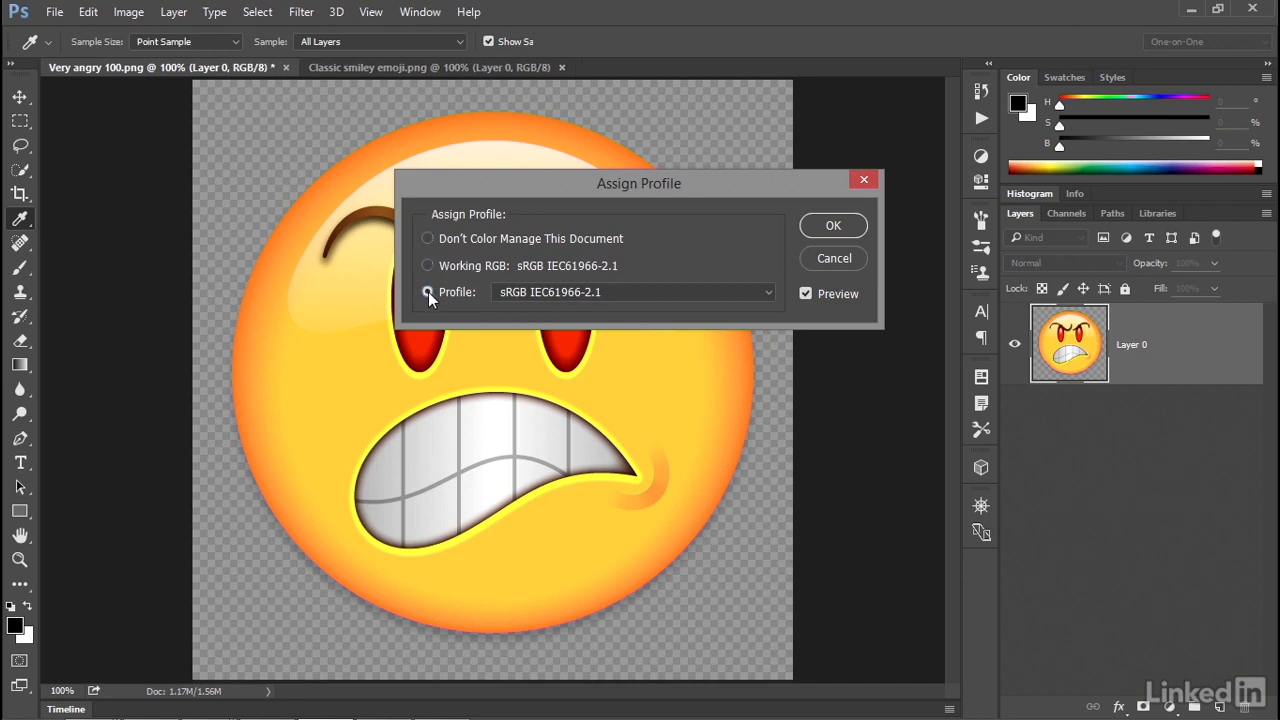
left_click(760, 291)
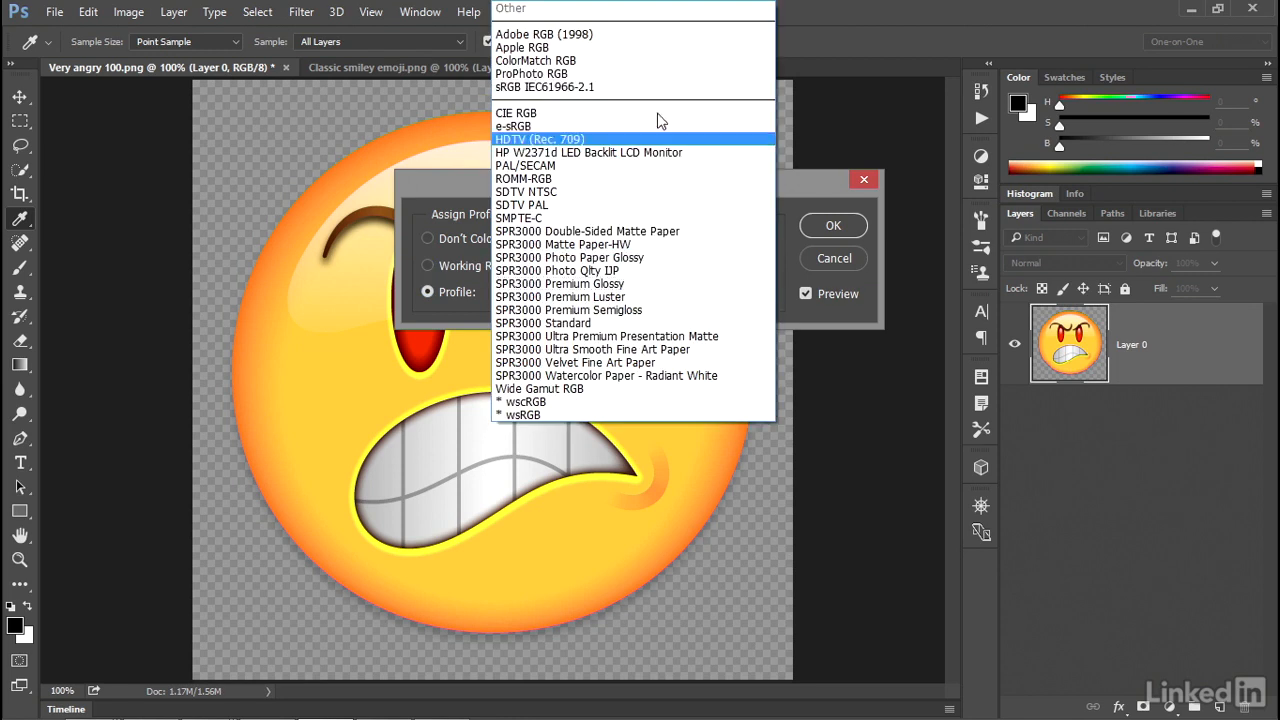
left_click(625, 87)
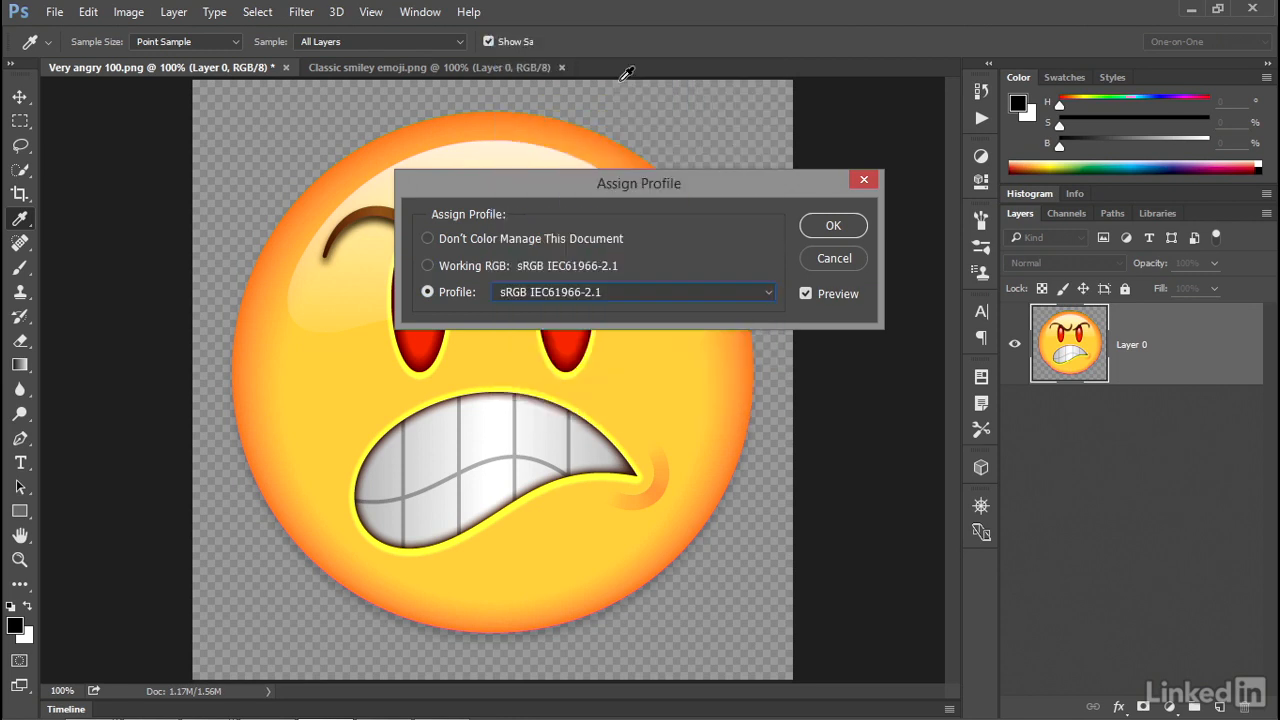
left_click(845, 225)
key("m")
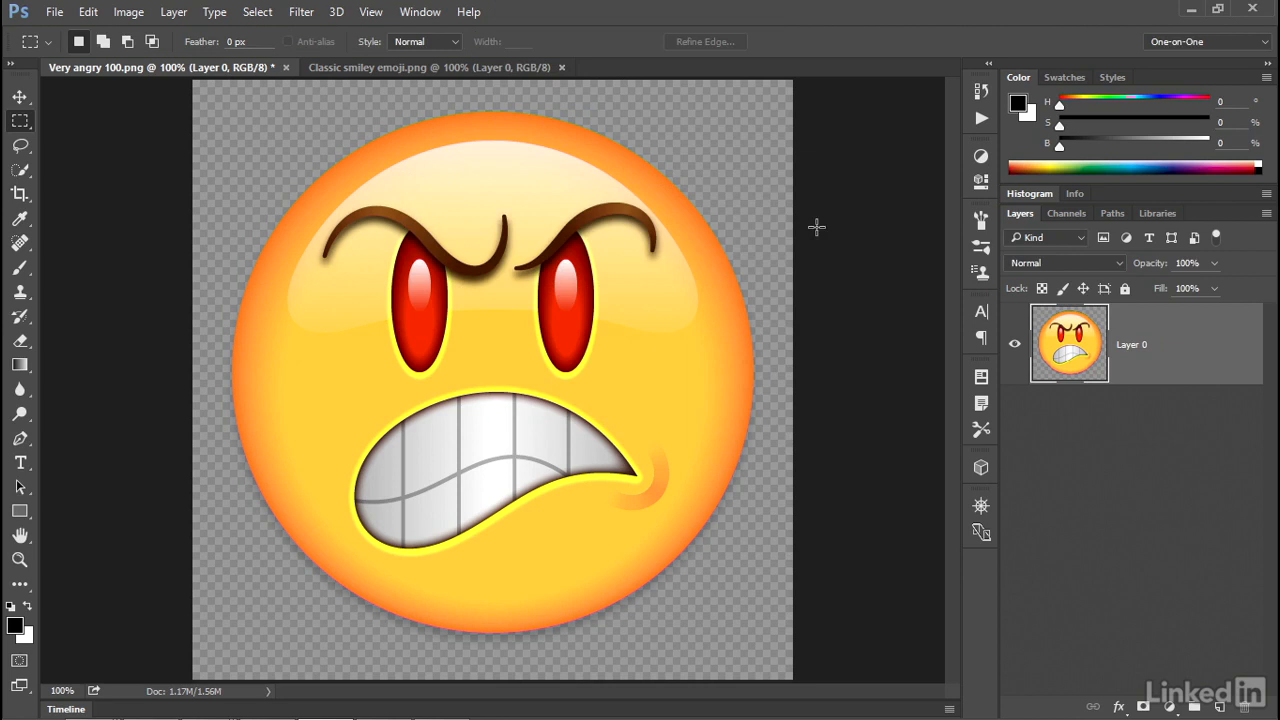
left_click(55, 13)
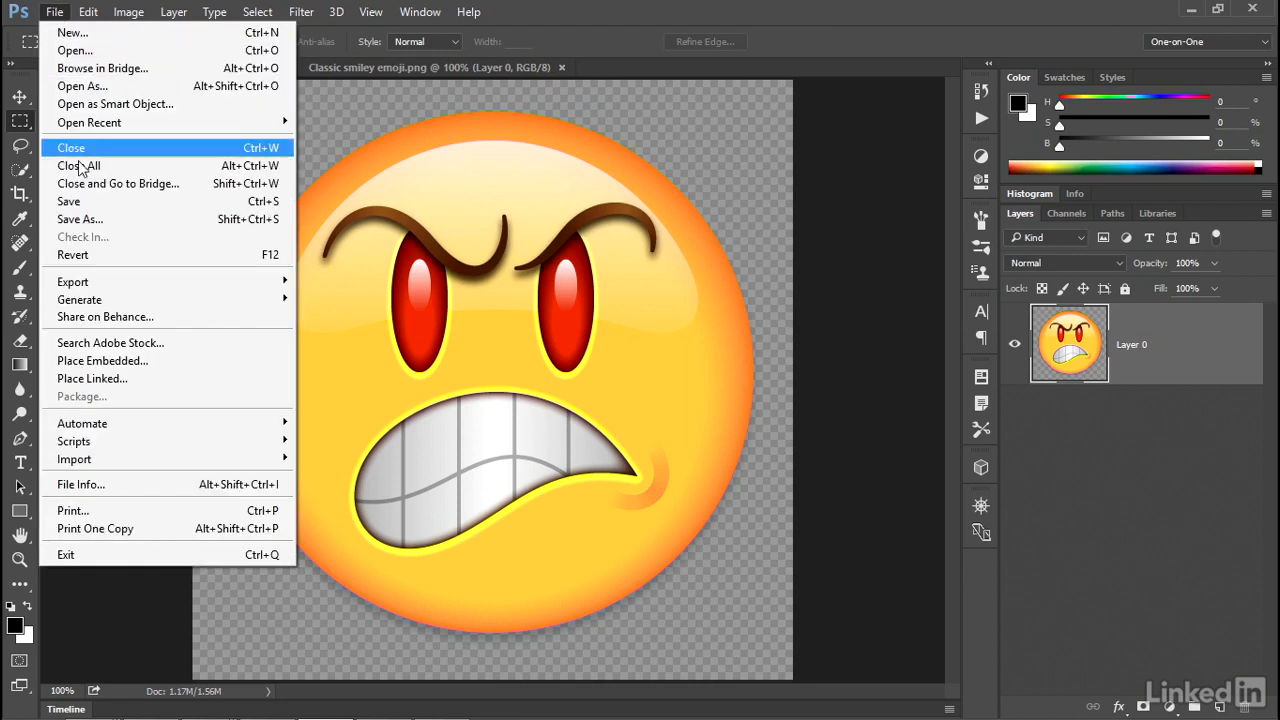
left_click(124, 201)
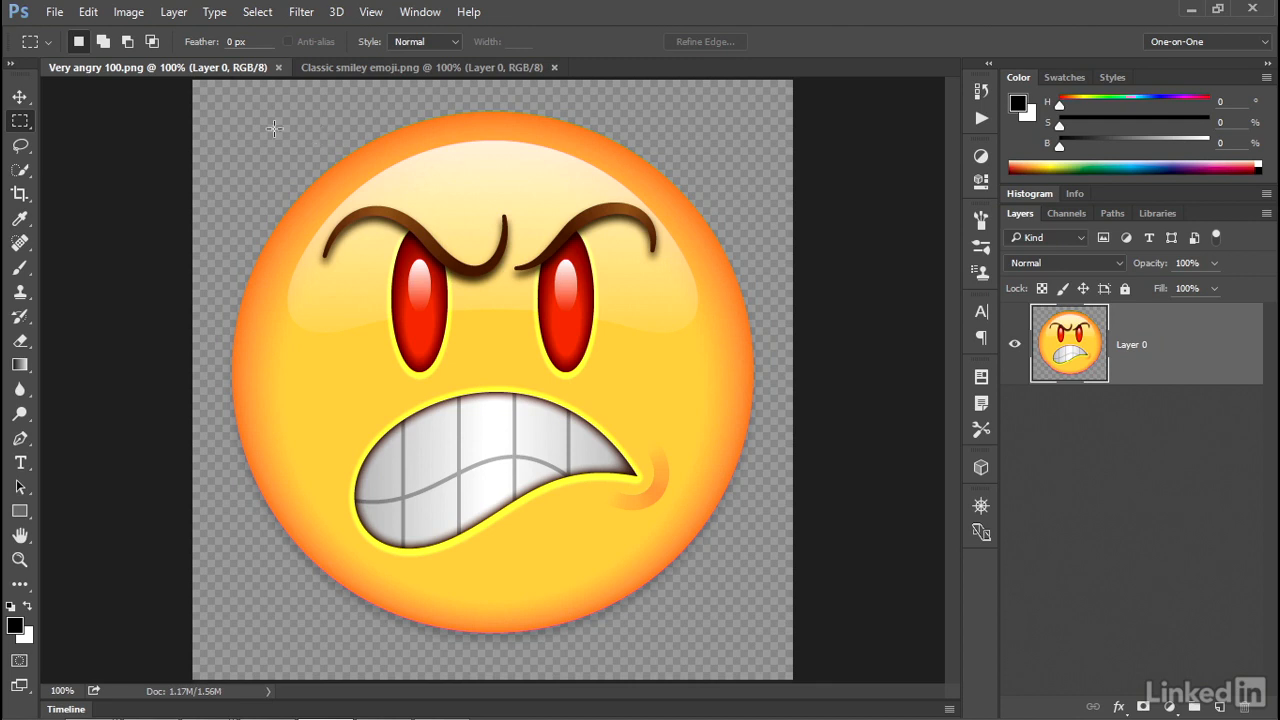
- Resample the angry emoji image to 50 percent width and height using Bicubic (smooth gradients)
left_click(135, 16)
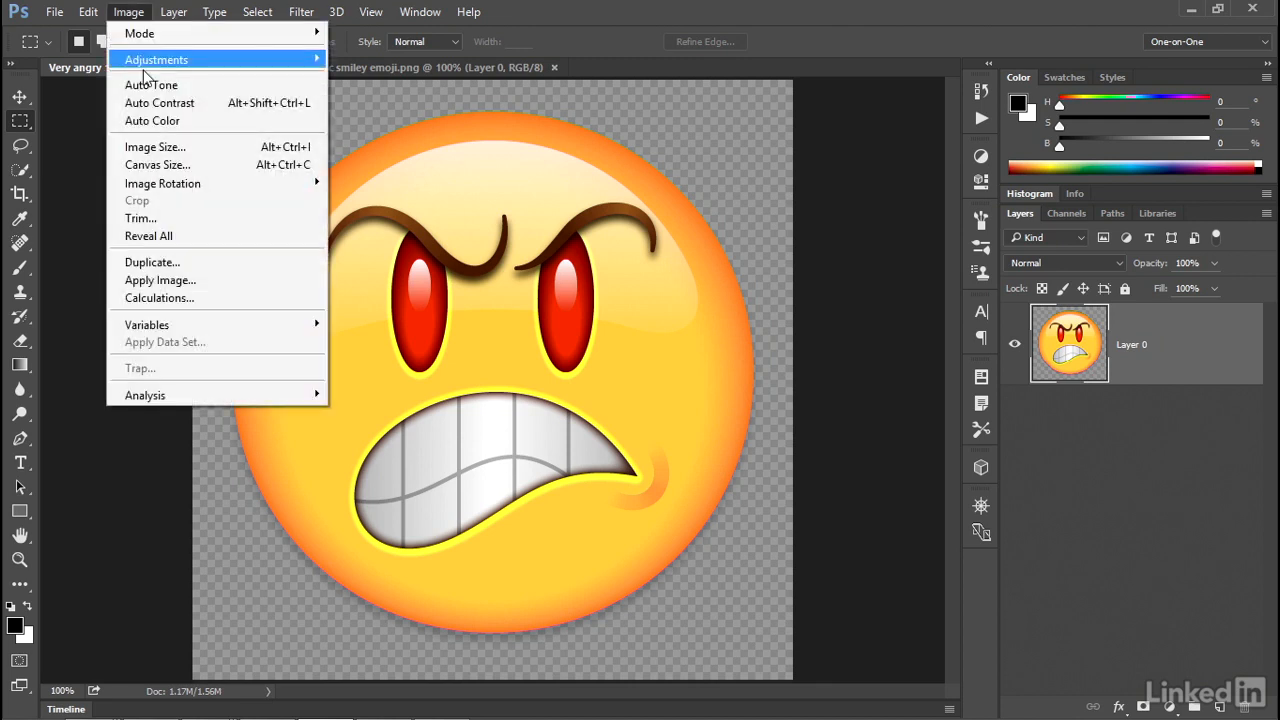
left_click(212, 148)
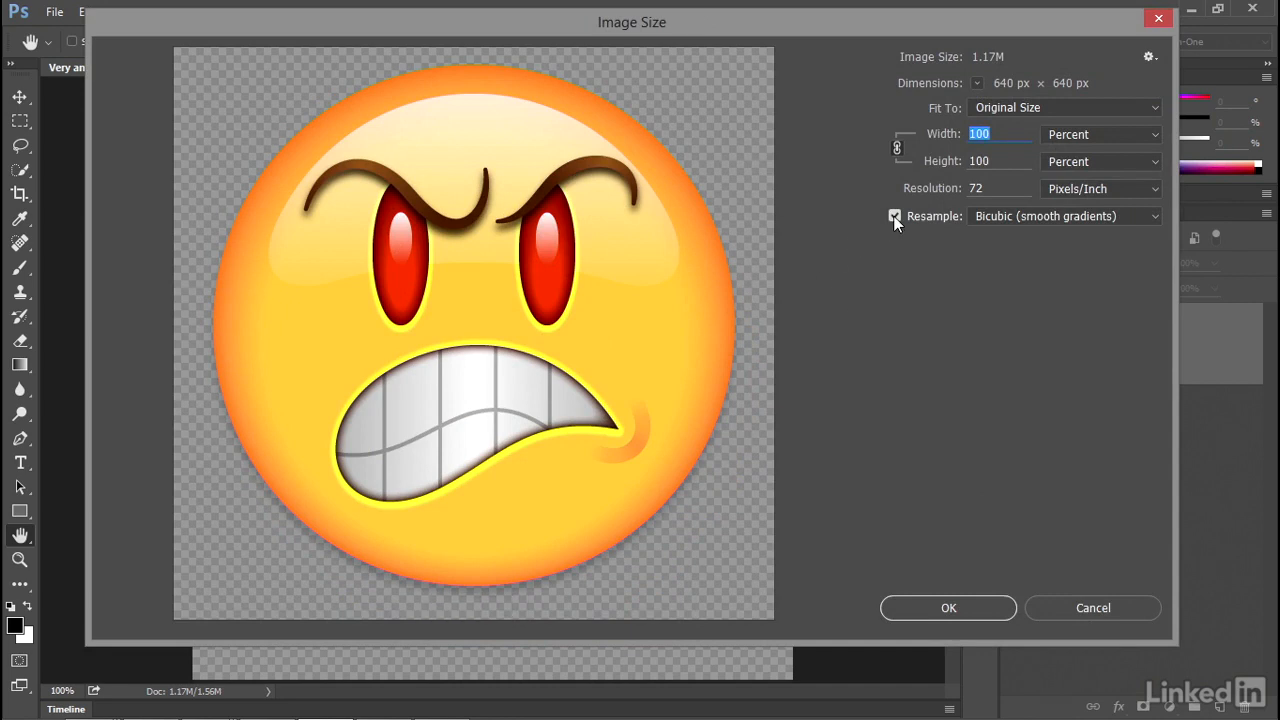
left_click(1029, 216)
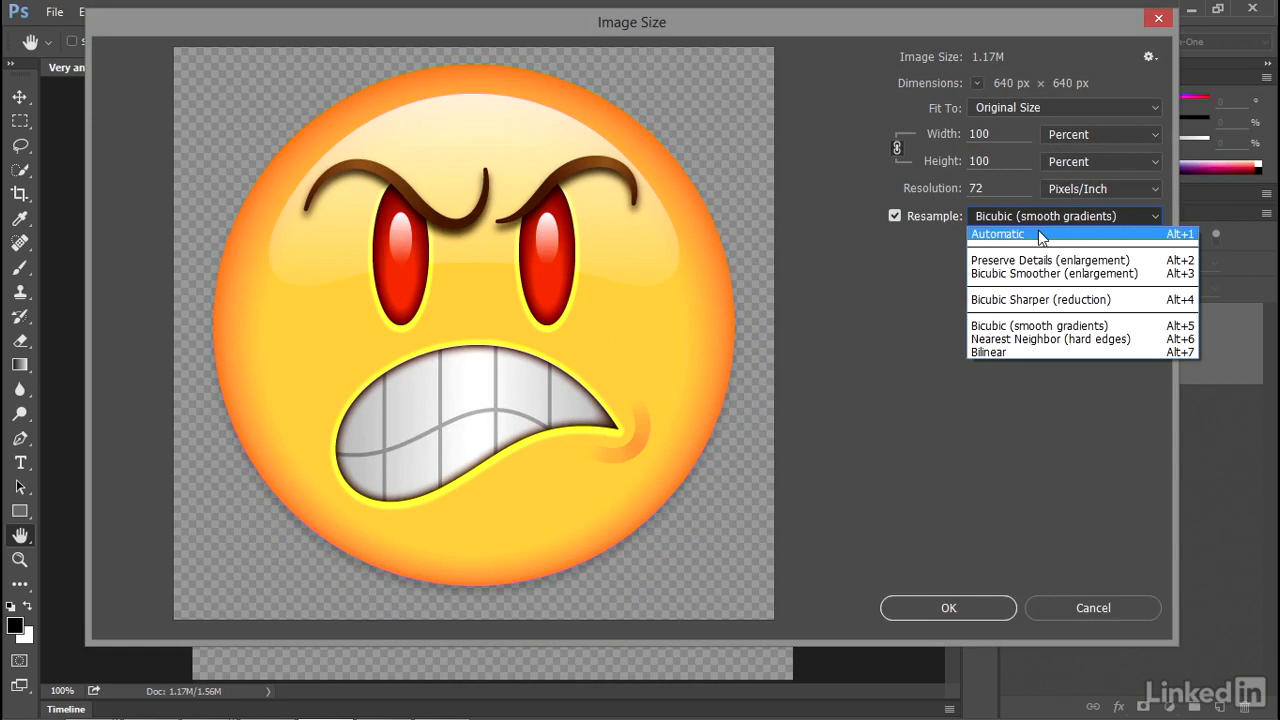
left_click(1120, 328)
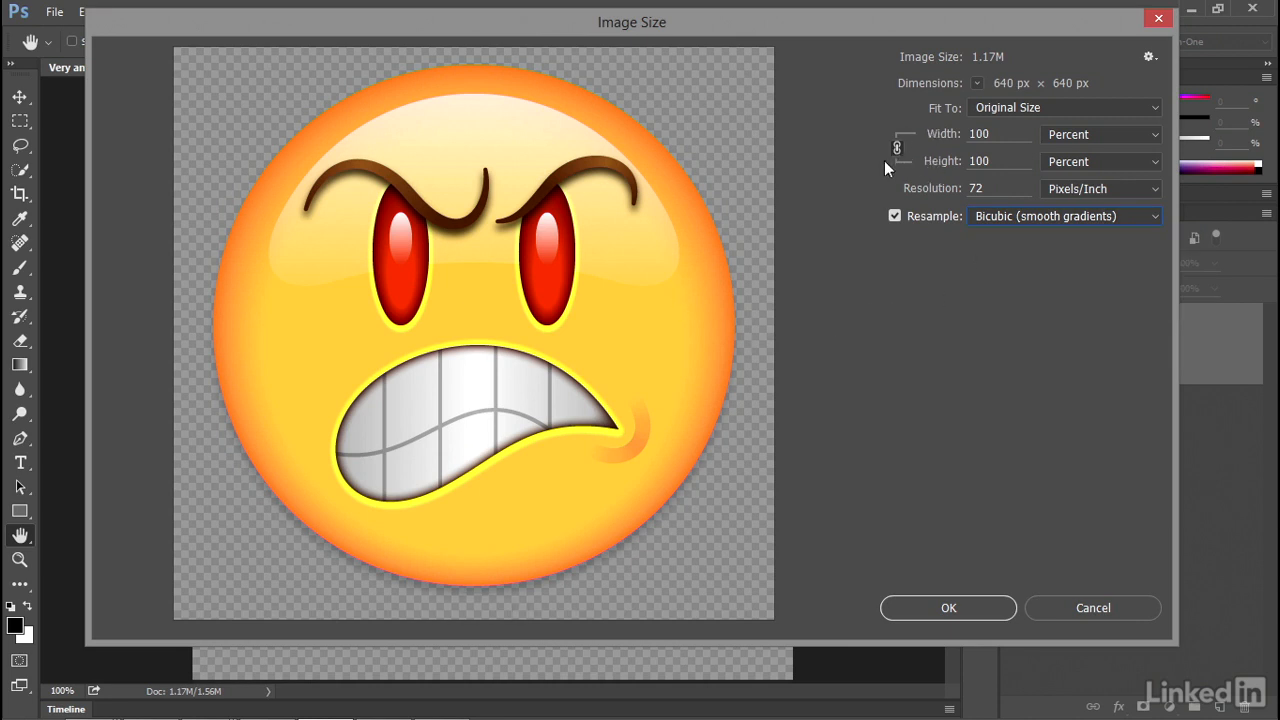
left_click(1105, 137)
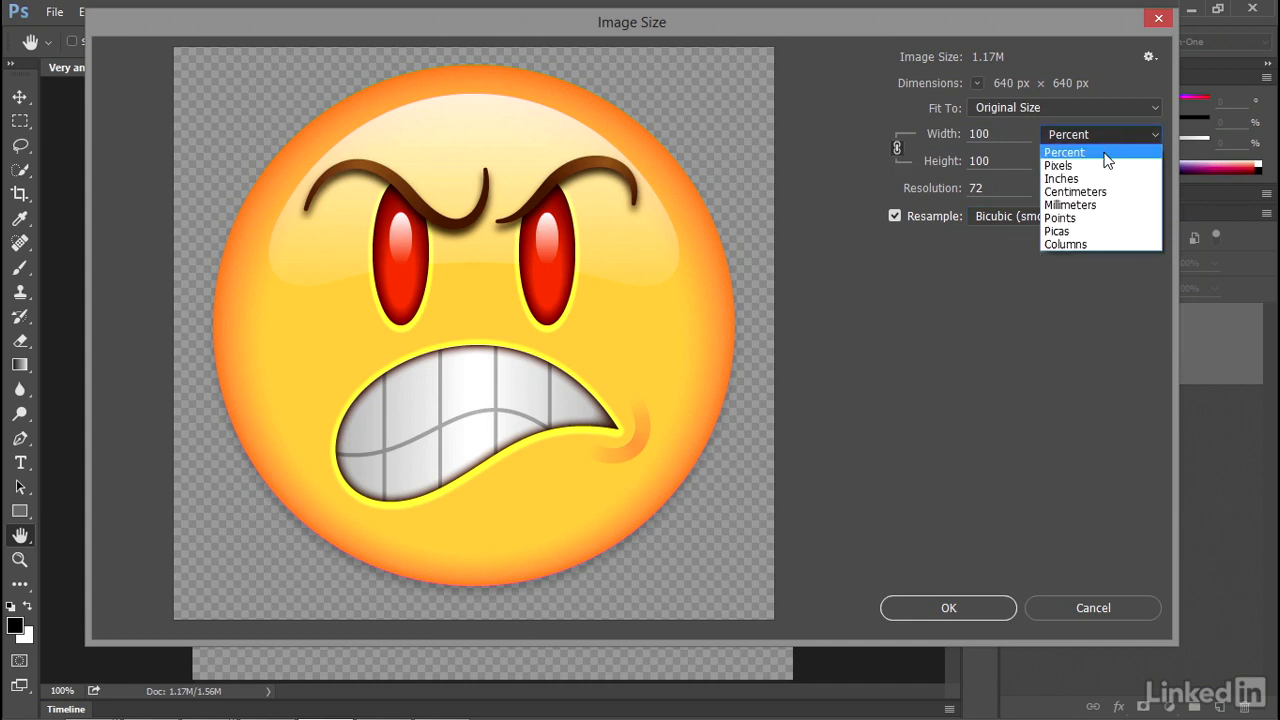
left_click(1104, 152)
left_click(951, 133)
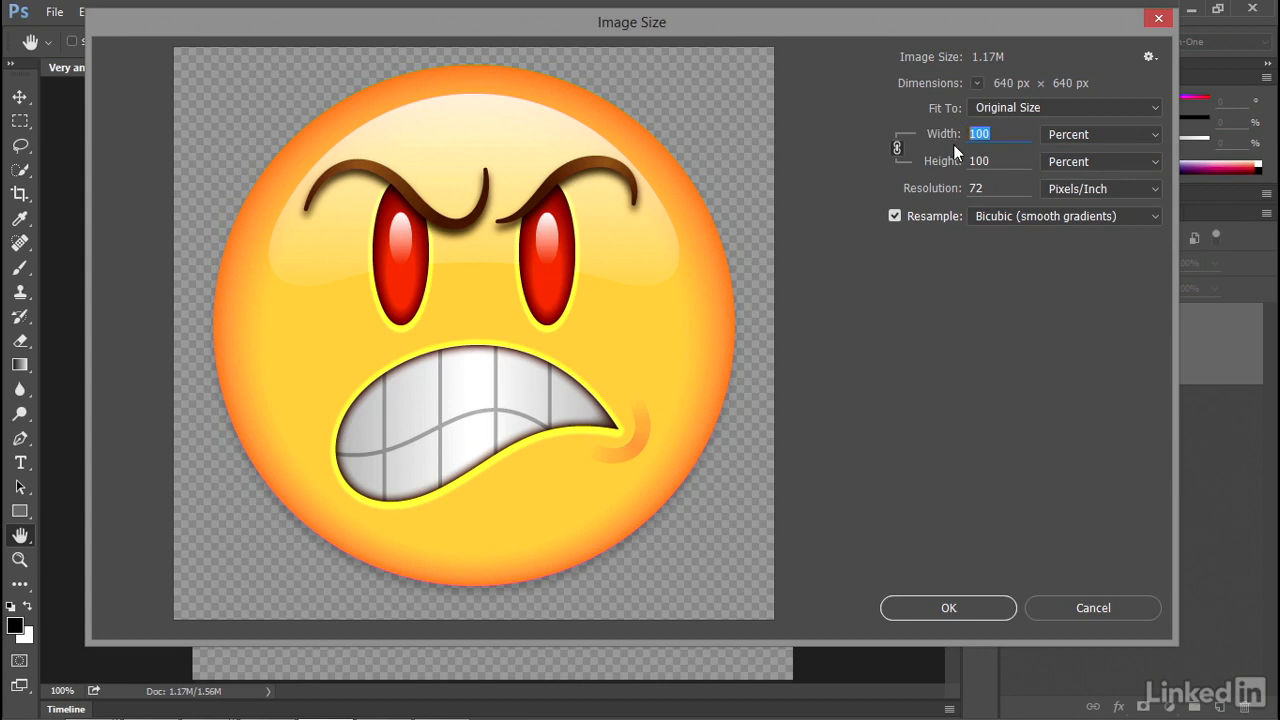
type("50")
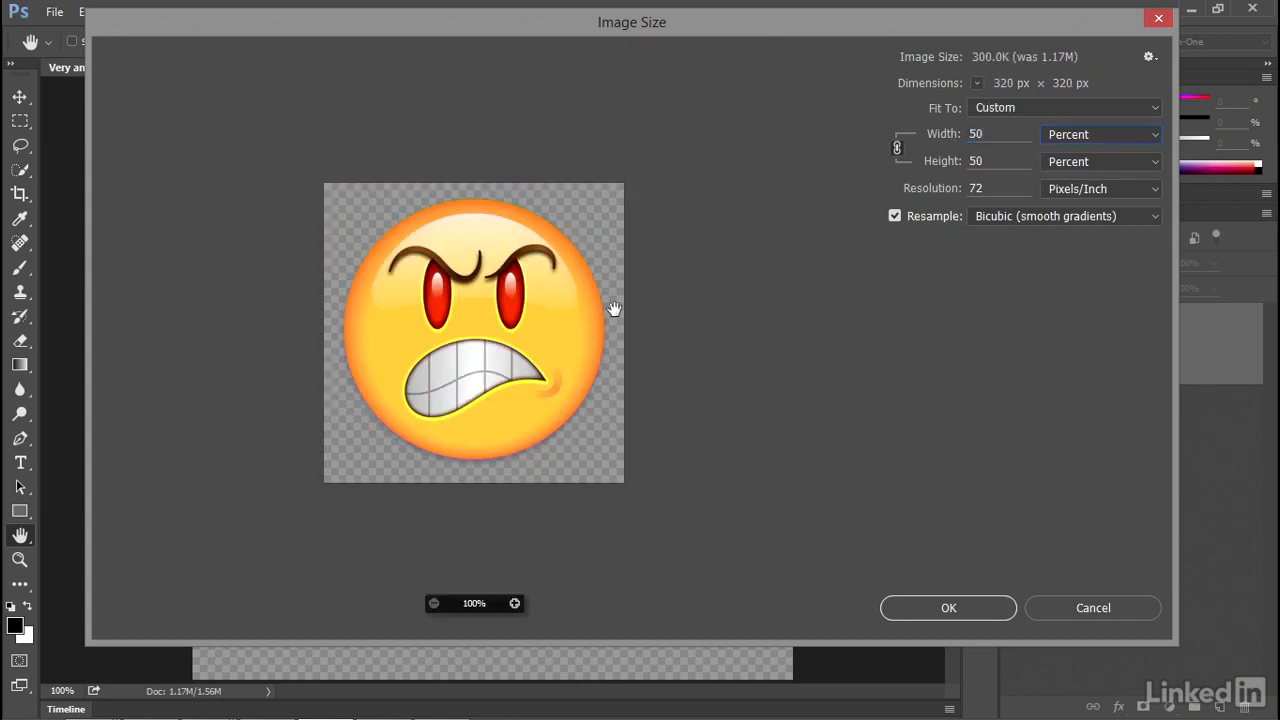
left_click_drag(1177, 647, 798, 441)
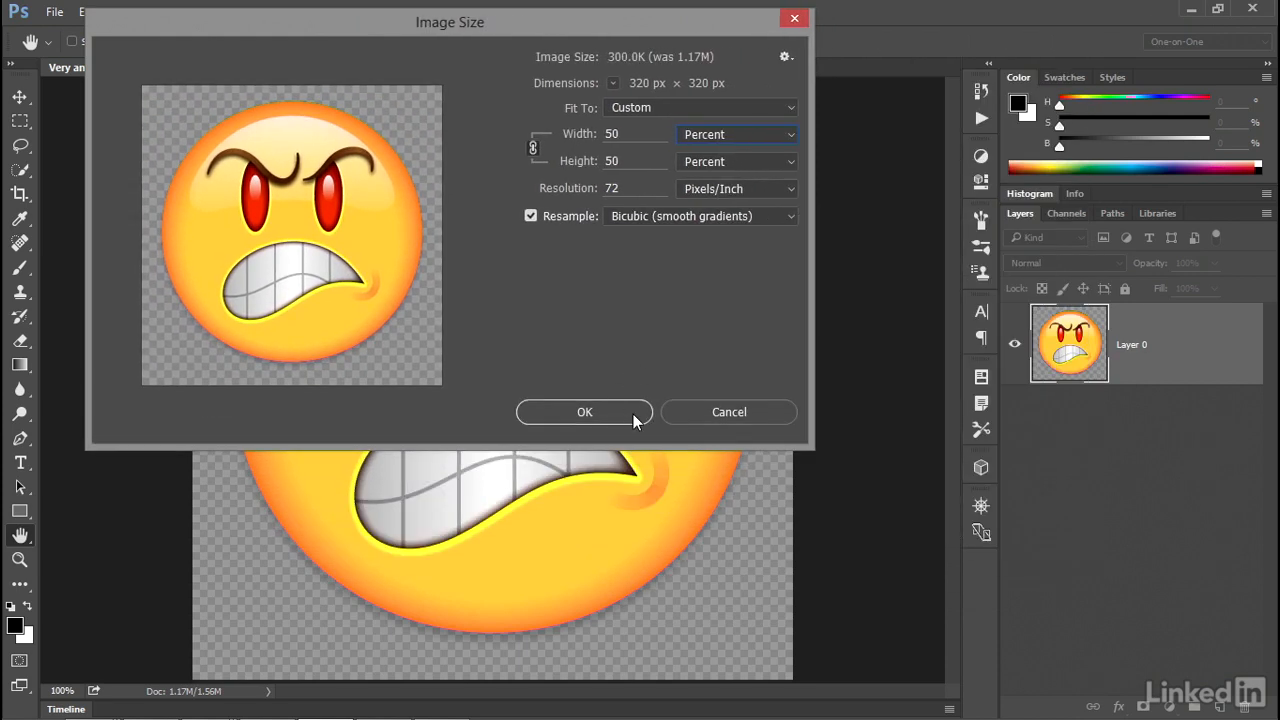
left_click(584, 412)
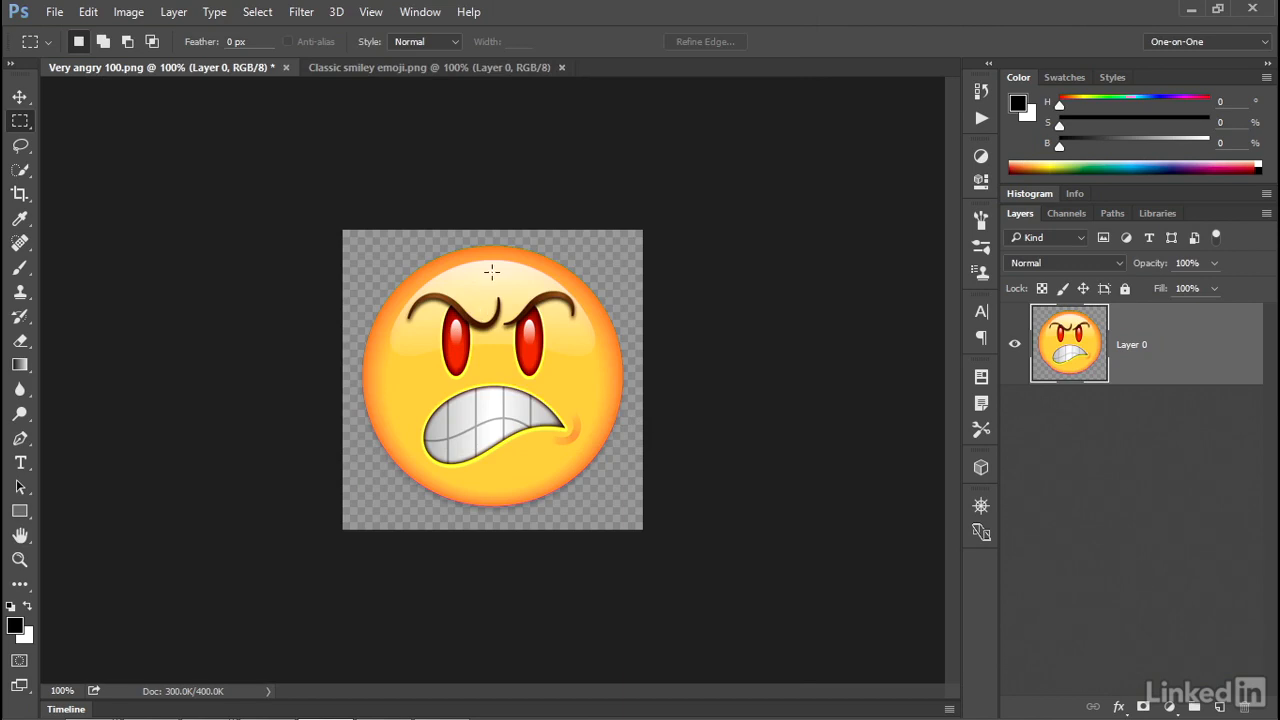
- Save a PNG copy as Very angry 50.png in the PNG tests folder with Smallest / Slow compression and no interlacing
left_click(53, 12)
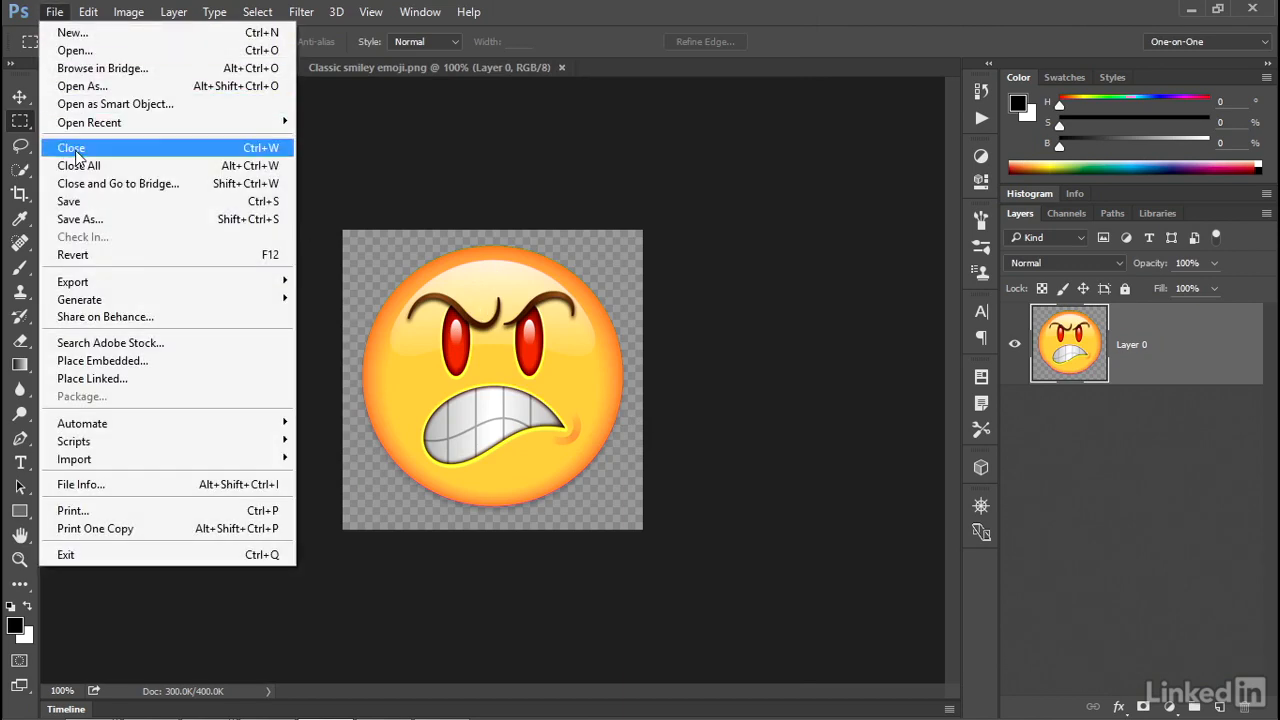
left_click(153, 222)
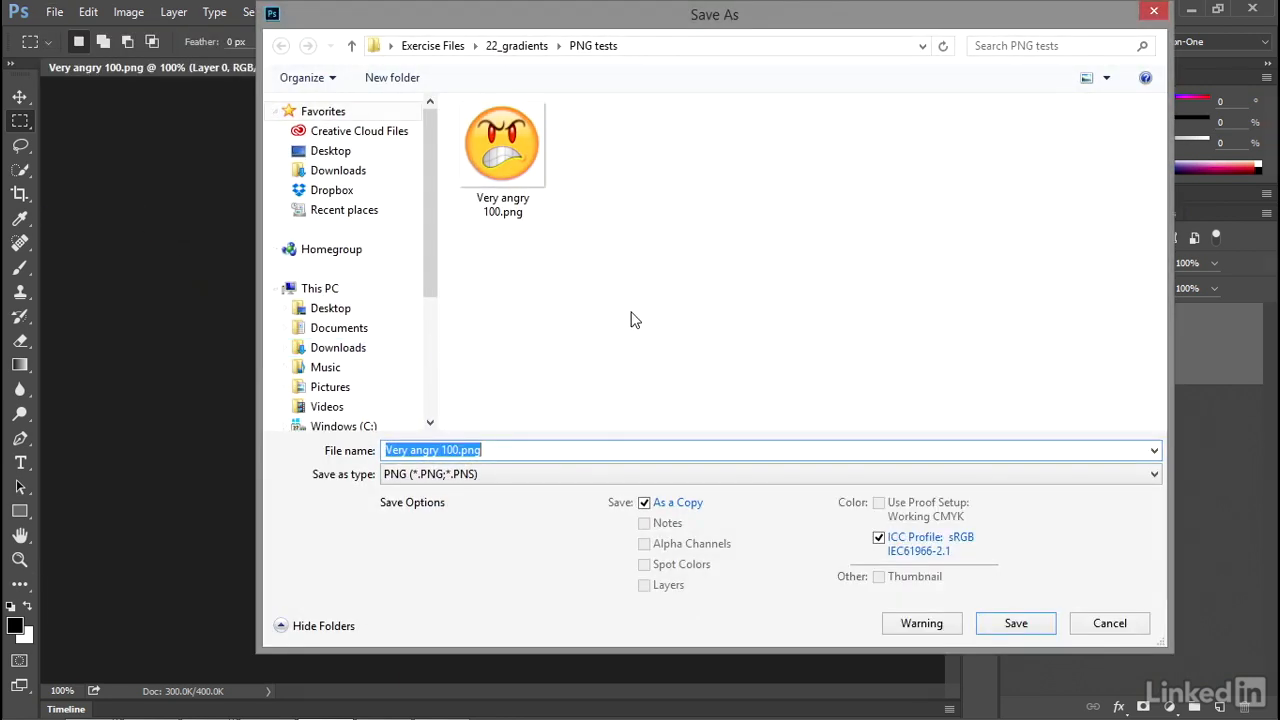
left_click(458, 454)
key("BackSpace")
key("BackSpace")
key("BackSpace")
type("50")
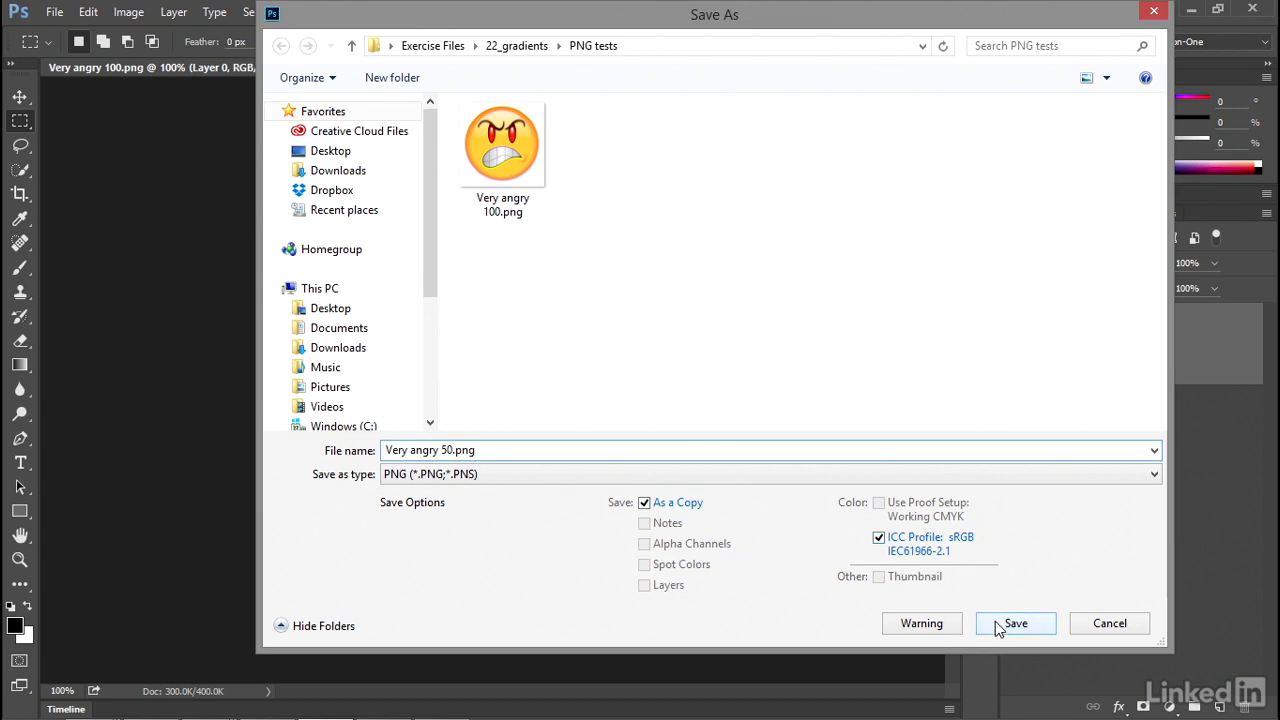
left_click(922, 625)
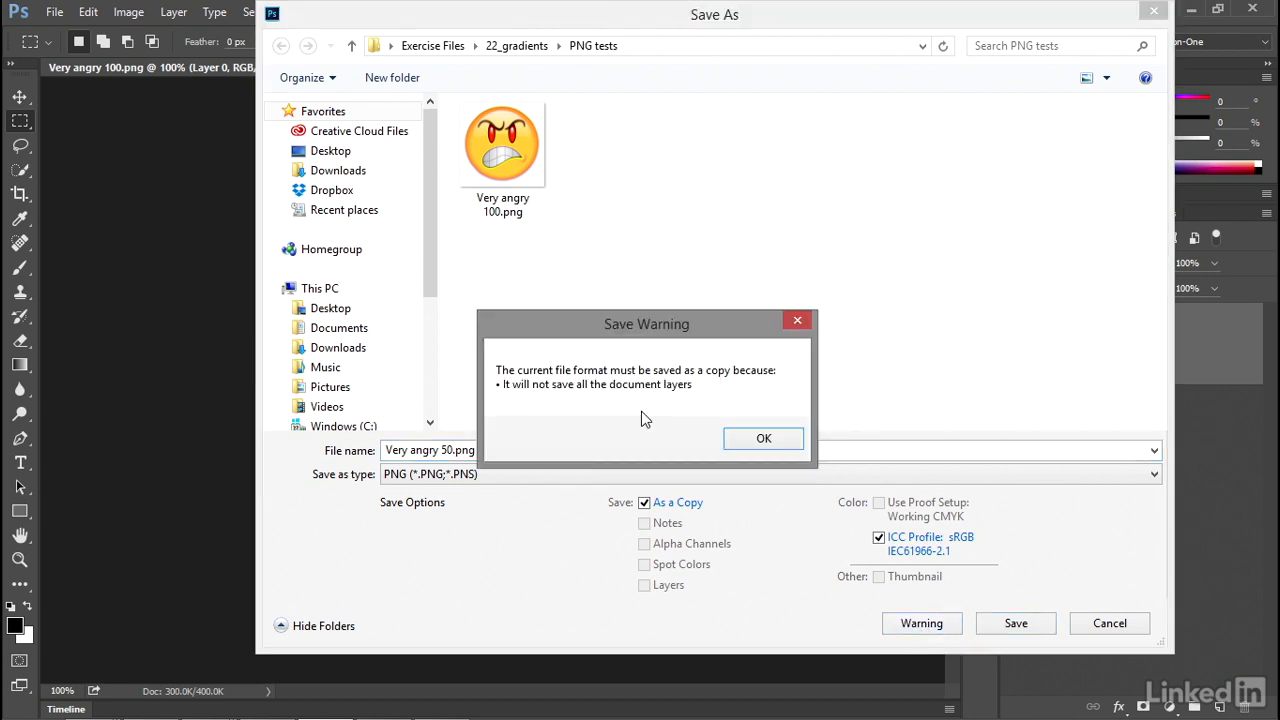
left_click(778, 445)
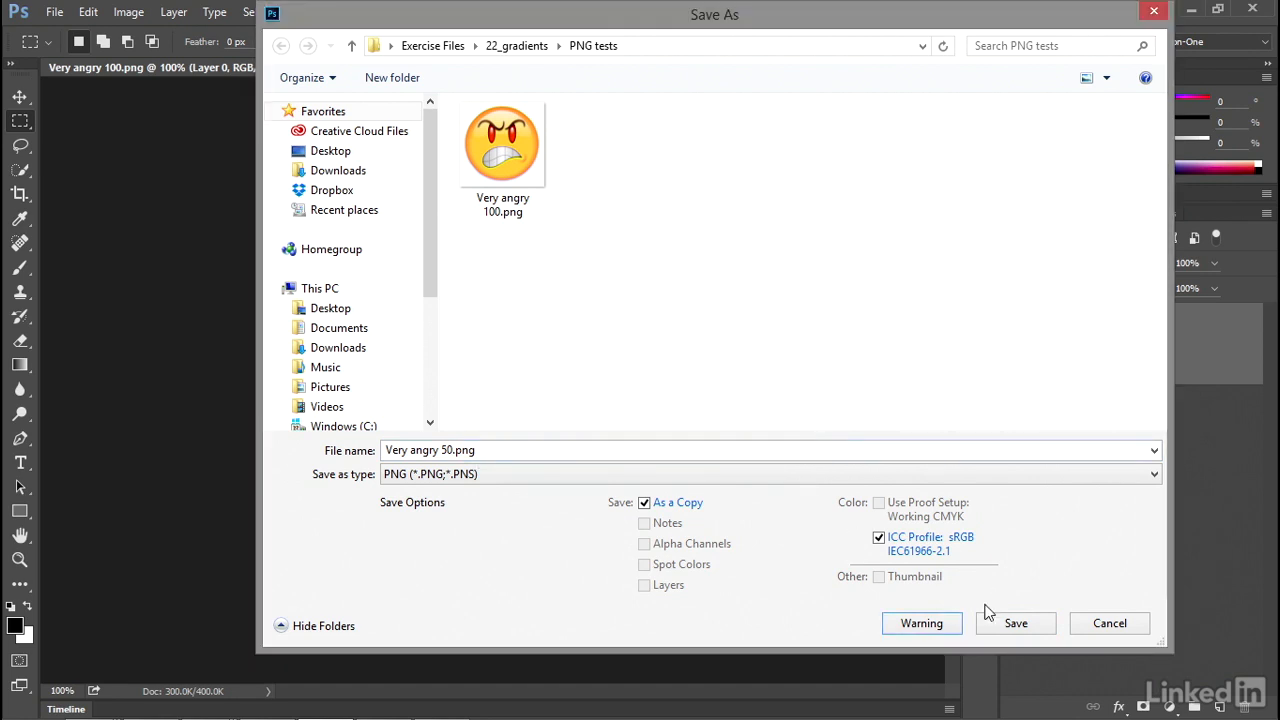
left_click(1004, 623)
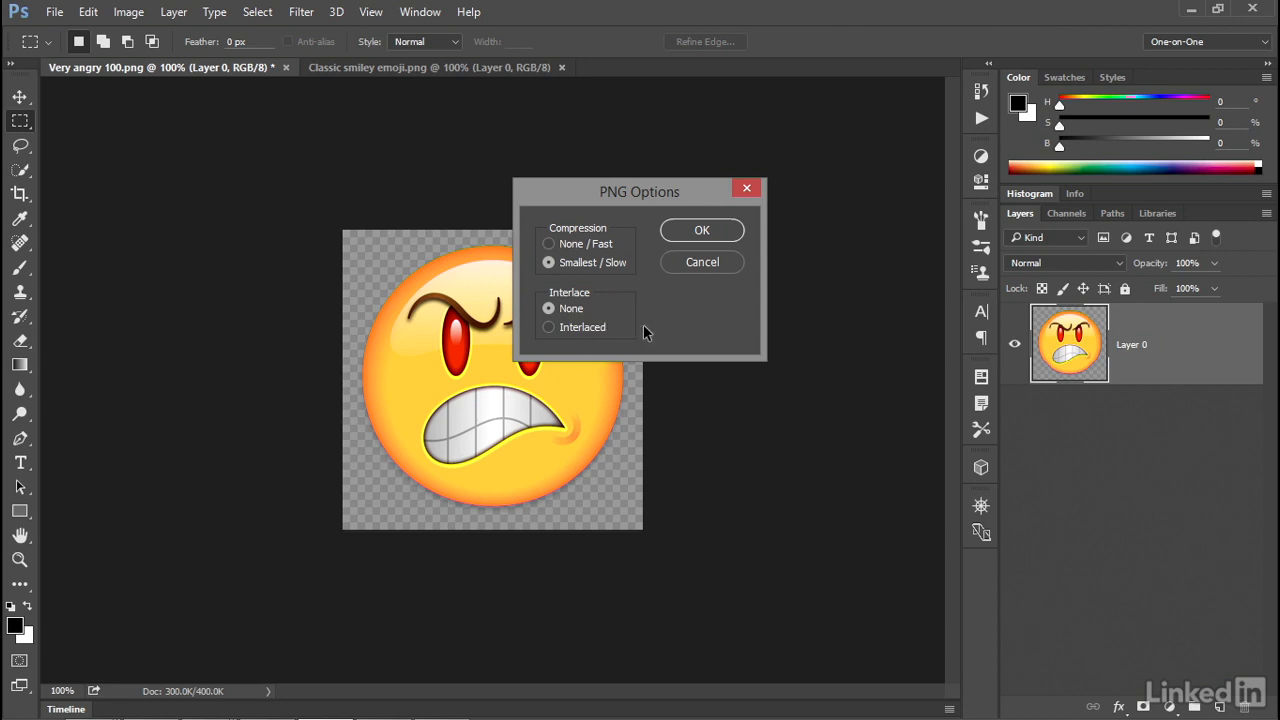
left_click(701, 230)
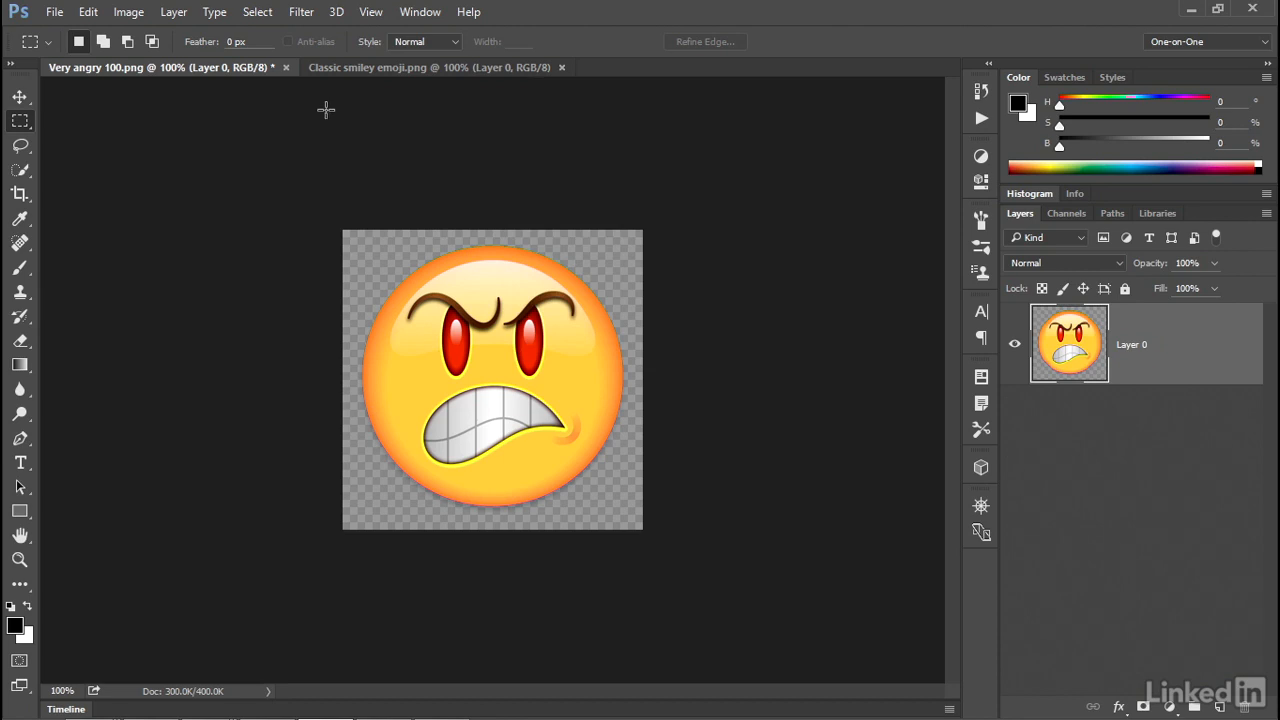
- Reduce the angry emoji image by another 50 percent, to 160 by 160 pixels, using Bicubic (smooth gradients)
left_click(141, 15)
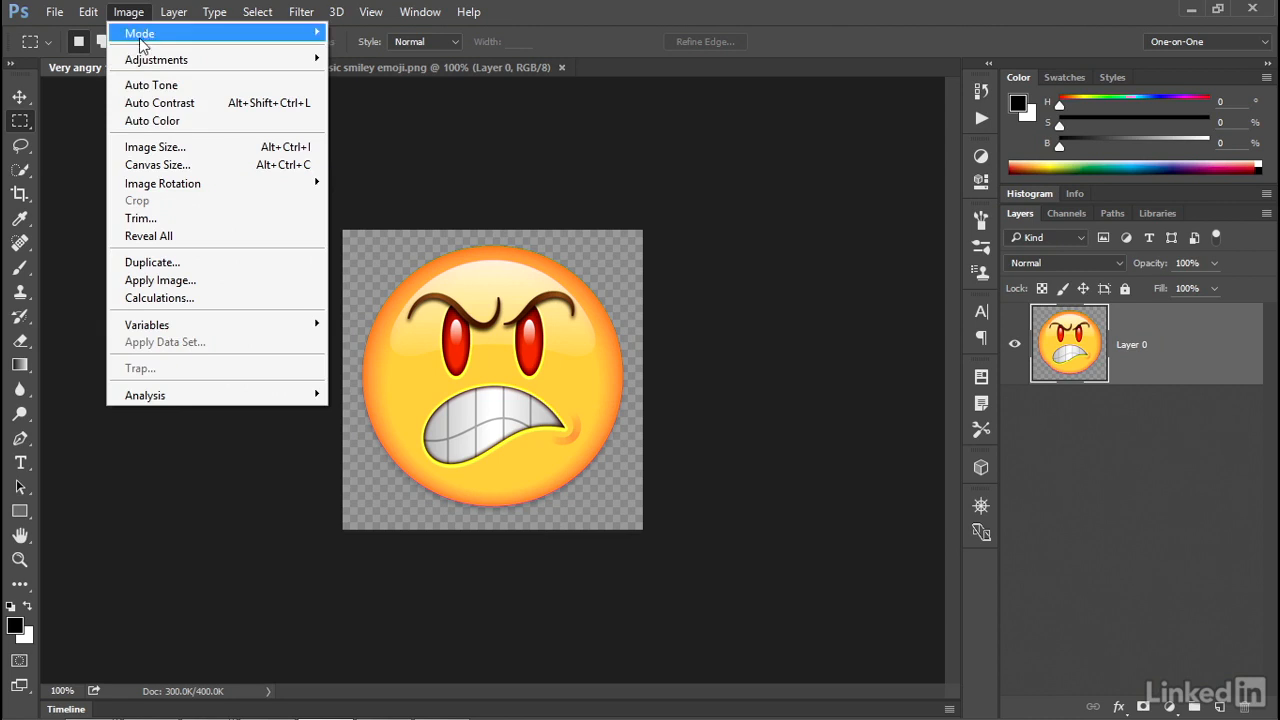
left_click(225, 147)
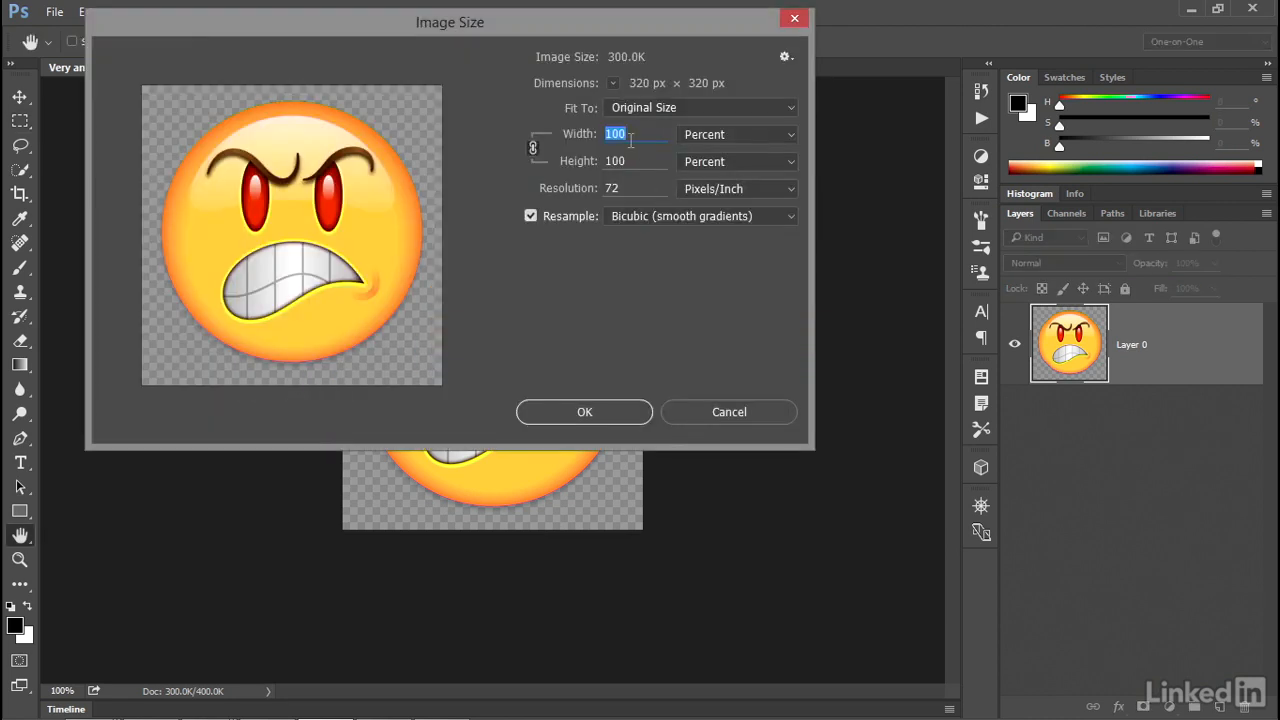
type("50")
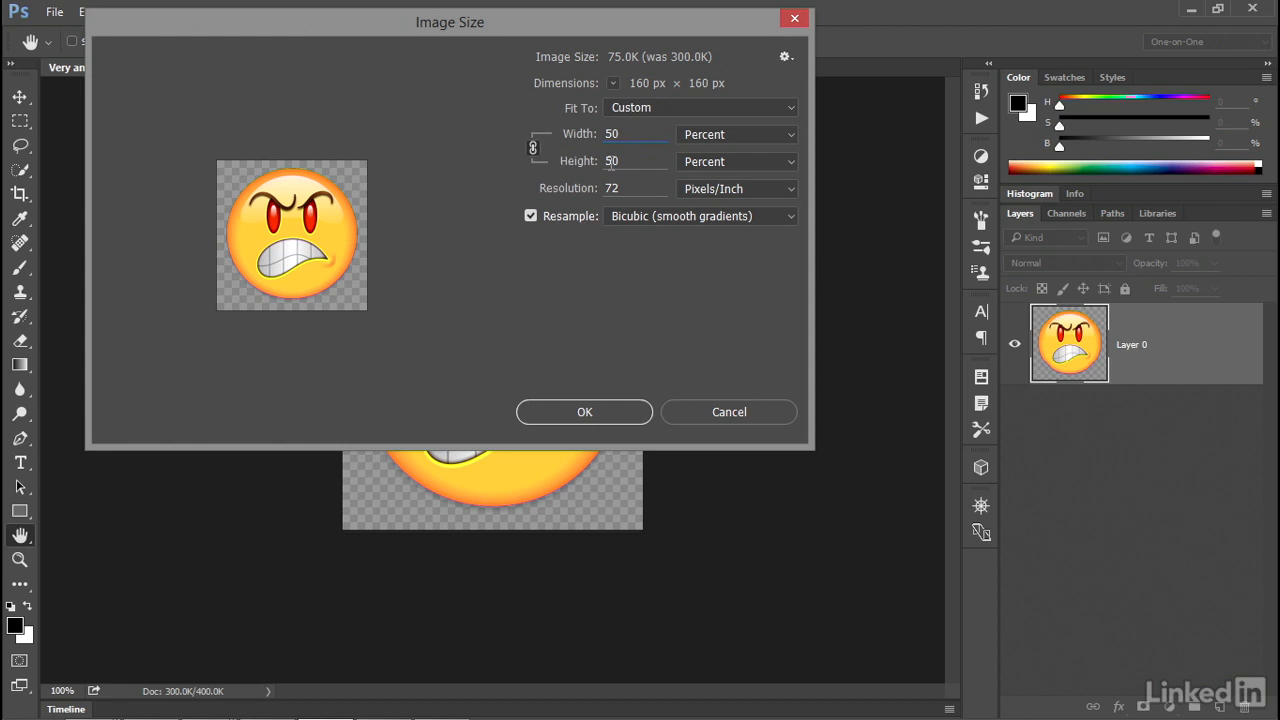
left_click(612, 413)
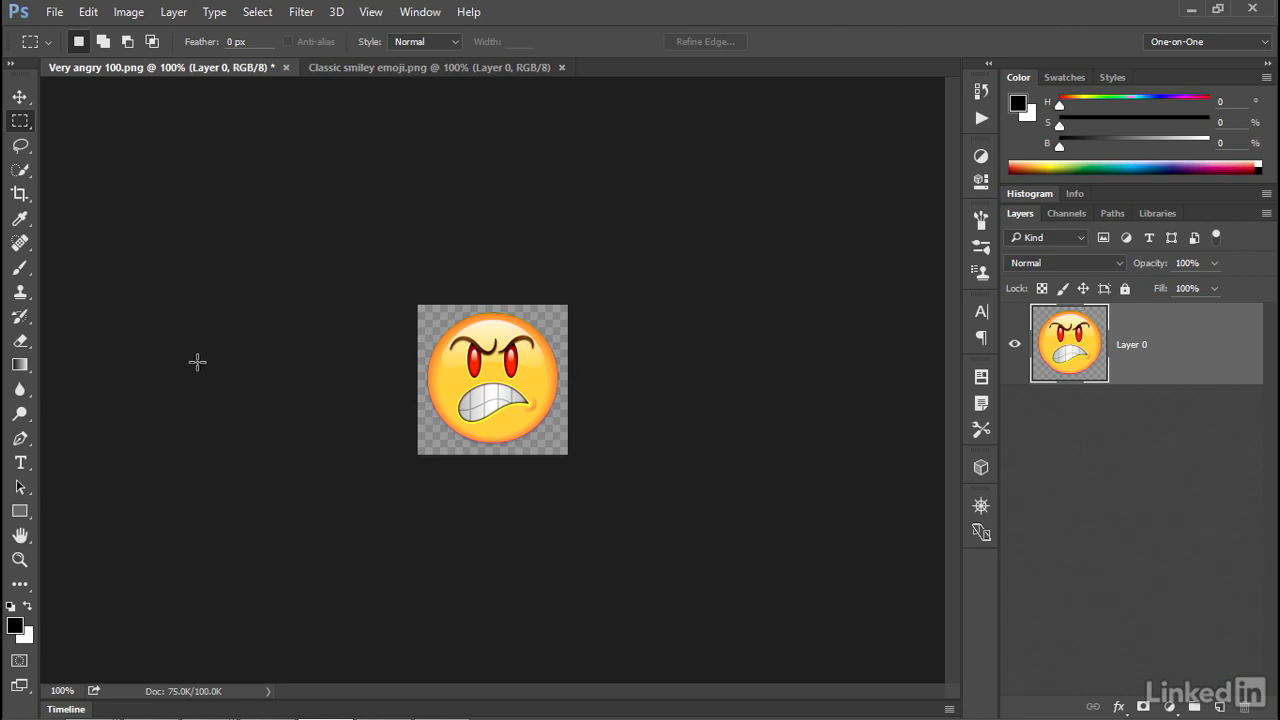
- Save the reduced image as a PNG copy named Very angry 25.png with Smallest / Slow compression and no interlacing
left_click(54, 12)
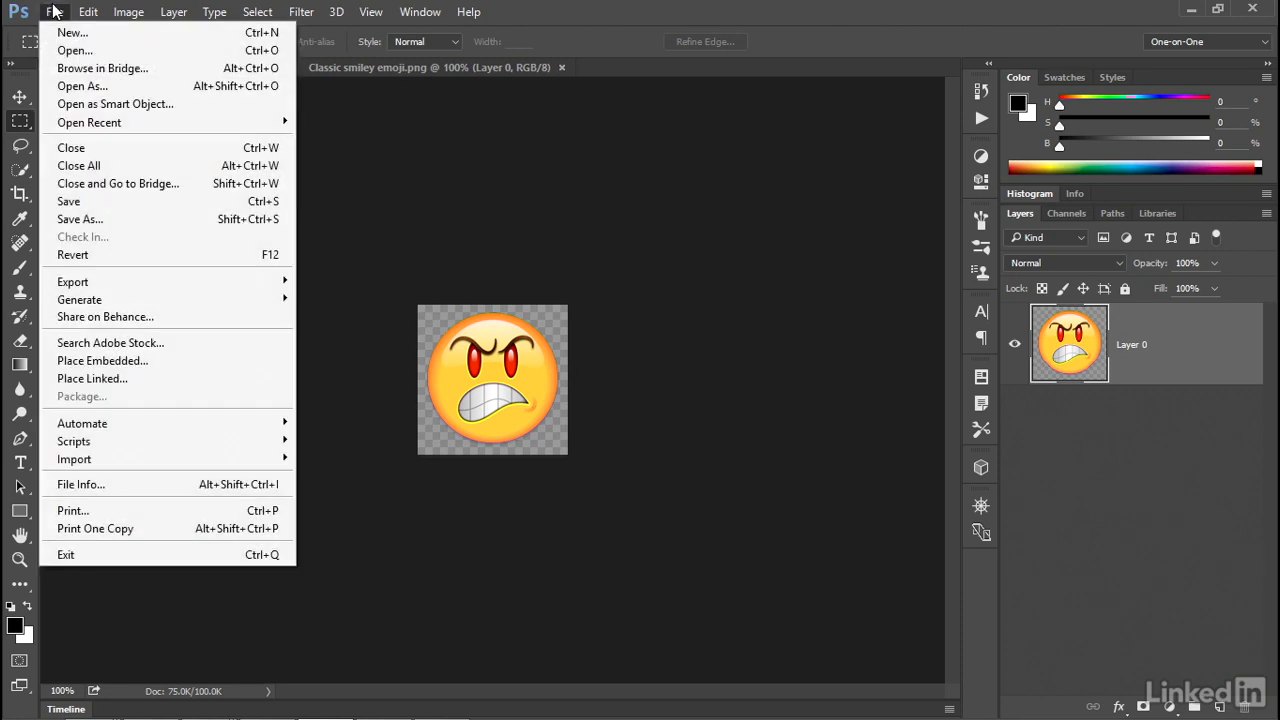
left_click(147, 222)
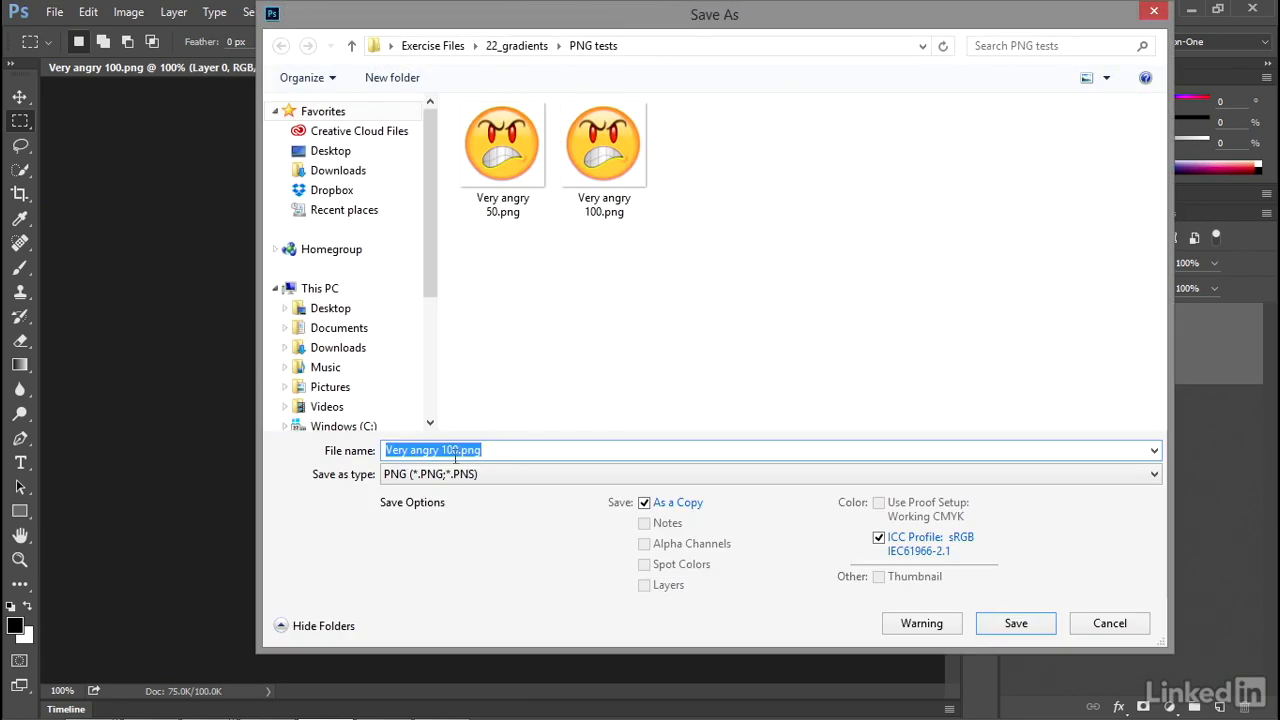
left_click(461, 455)
key("BackSpace")
key("BackSpace")
key("BackSpace")
type("25")
left_click(990, 624)
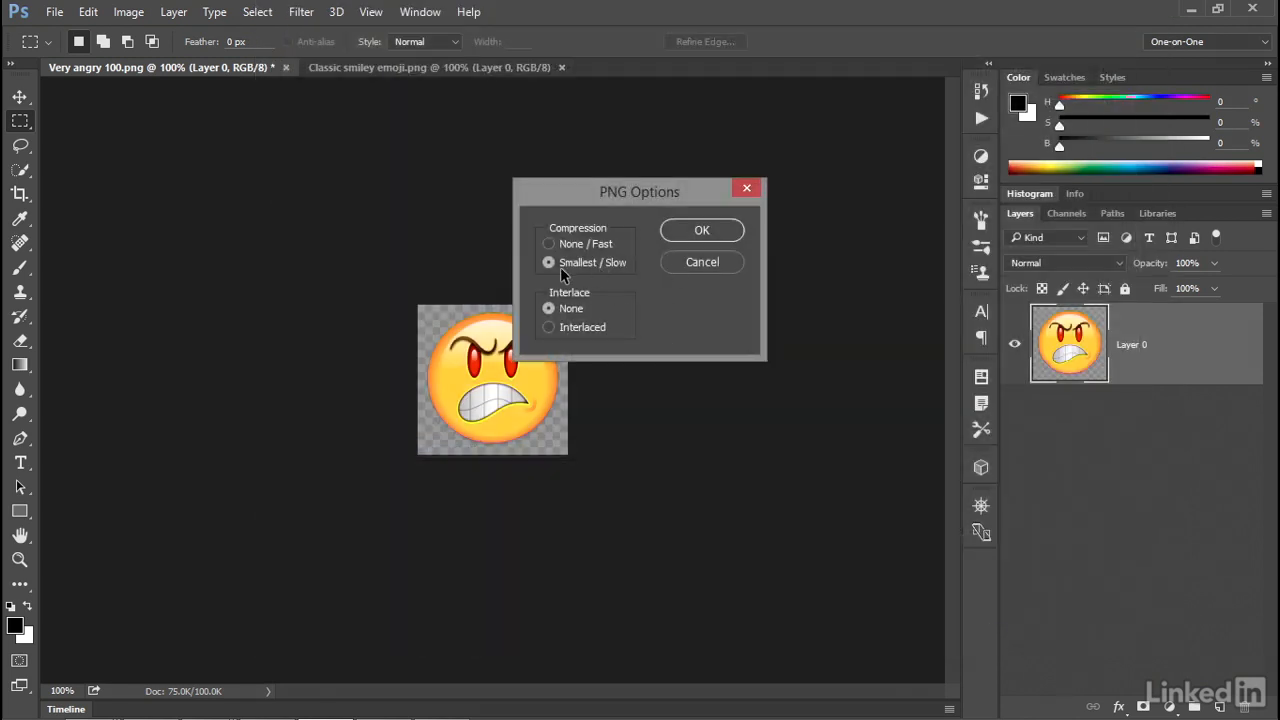
left_click(686, 231)
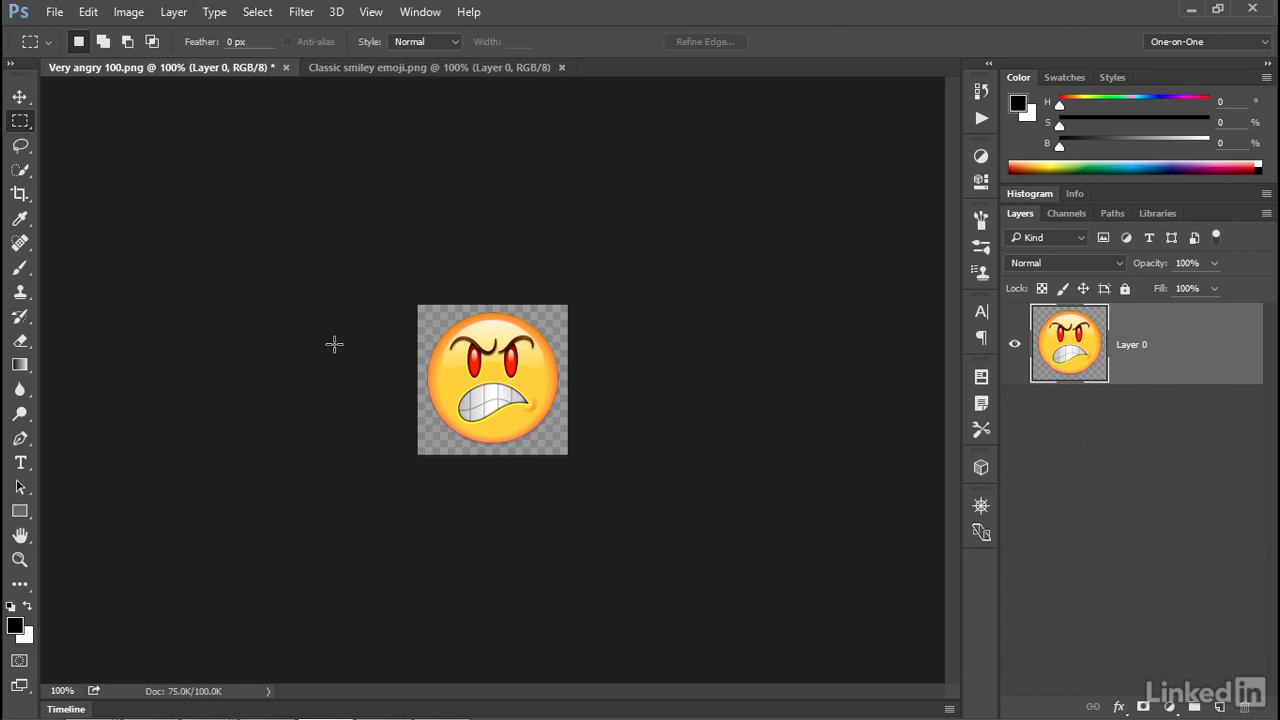
- Magnify the reduced angry emoji to 400% to examine its pixel detail
key("ctrl+plus")
key("ctrl+plus")
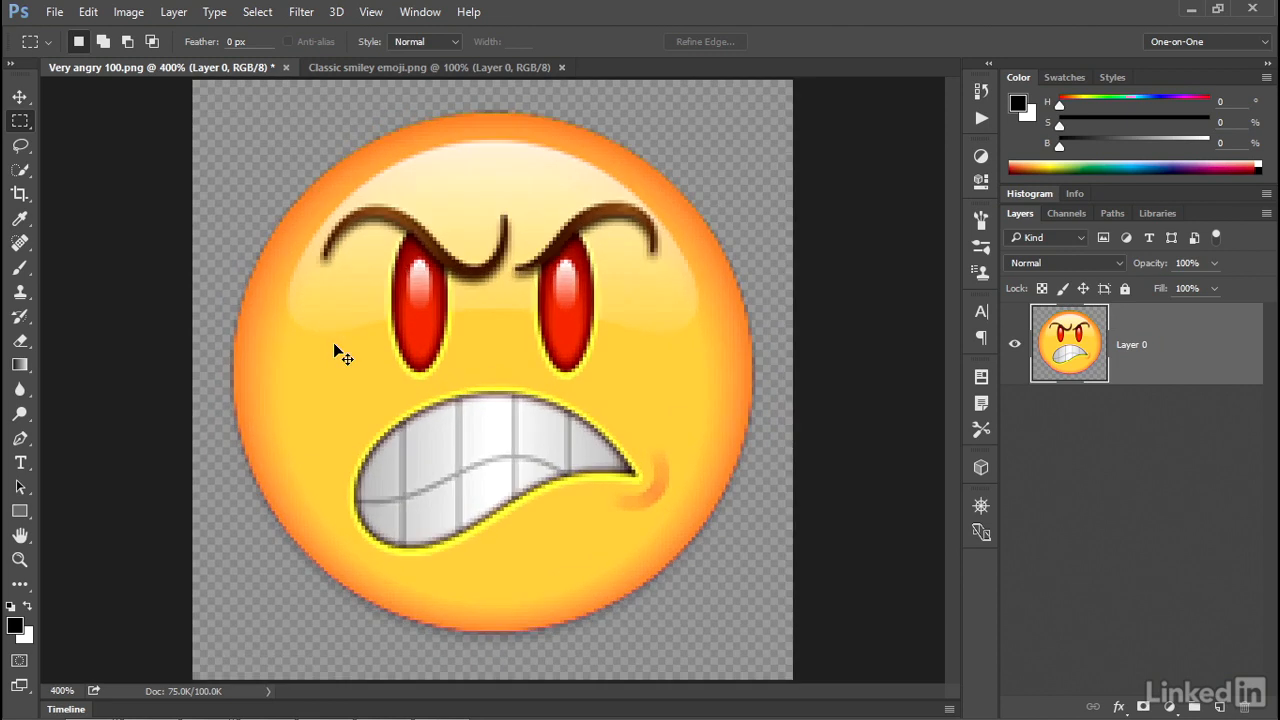